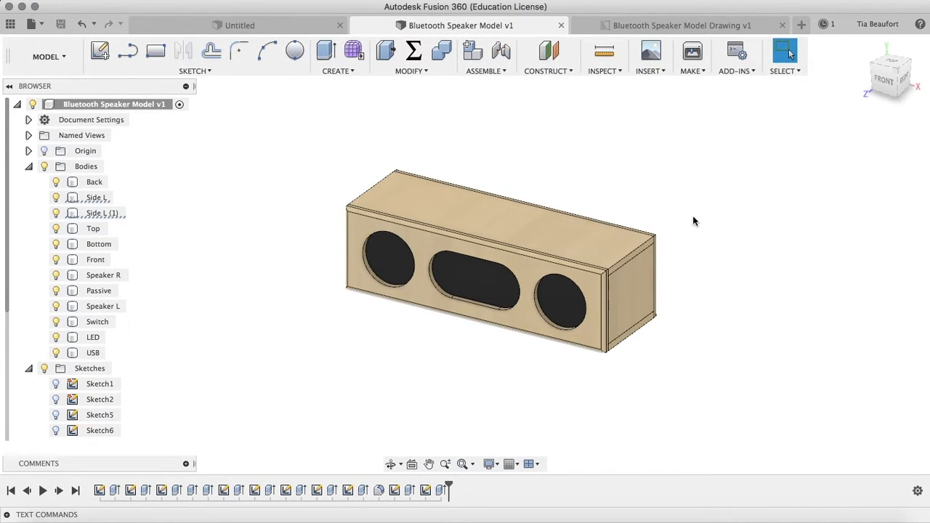
Examine the finished Bluetooth speaker model from the underside and the back
shift+scroll(693, 217, down, 10)
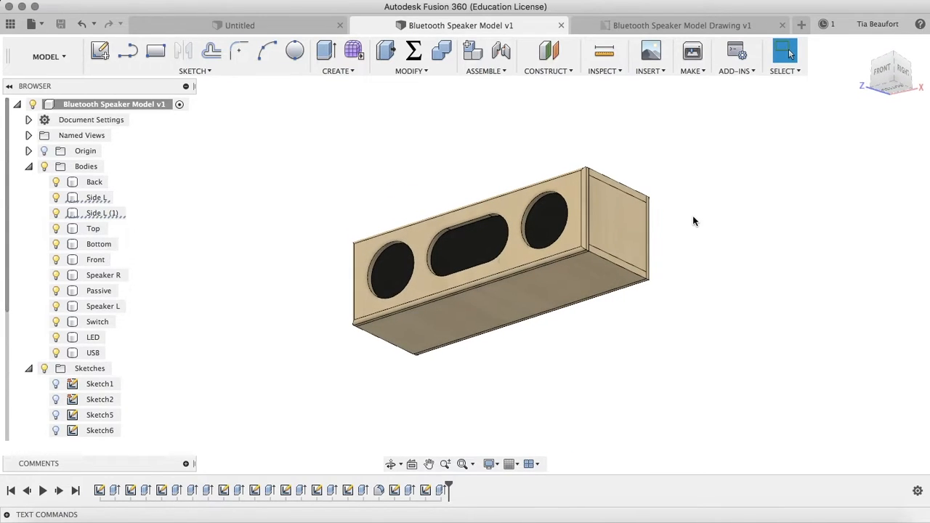
shift+scroll(693, 220, right, 10)
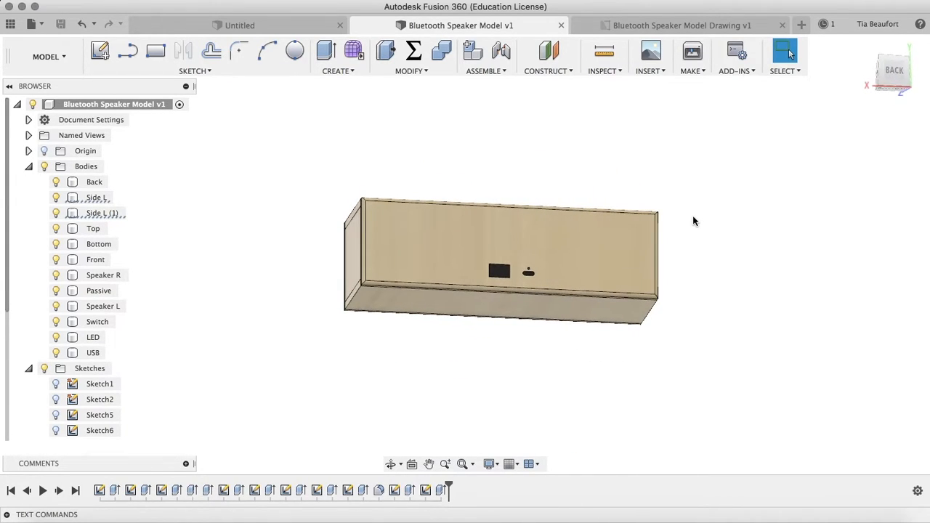
shift+scroll(693, 221, up, 5)
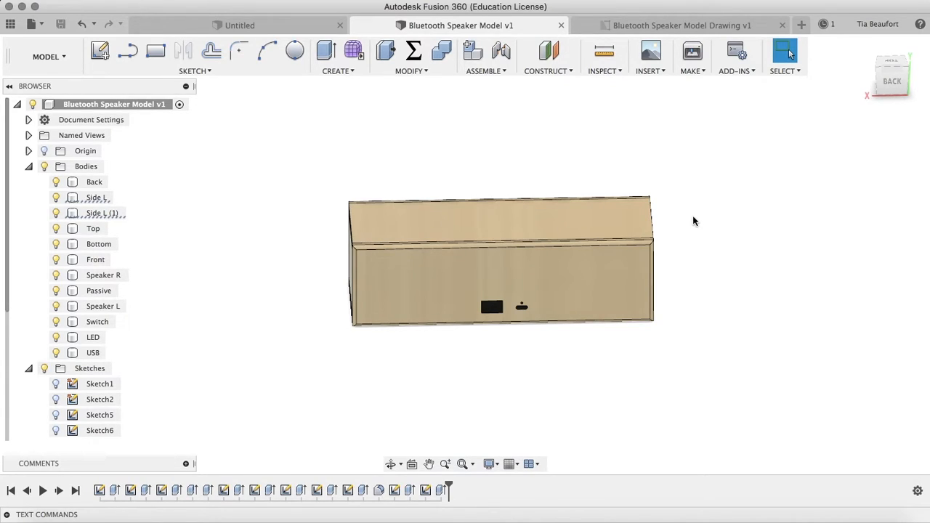
Switch to the untitled design and save it as "Bluetooth Speaker Design" in the 3D Modelling location
click(265, 24)
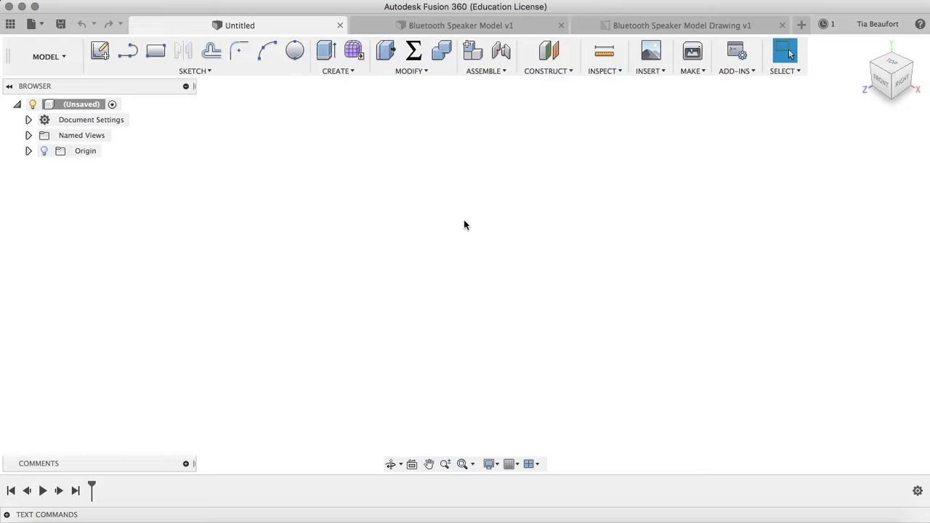
click(44, 25)
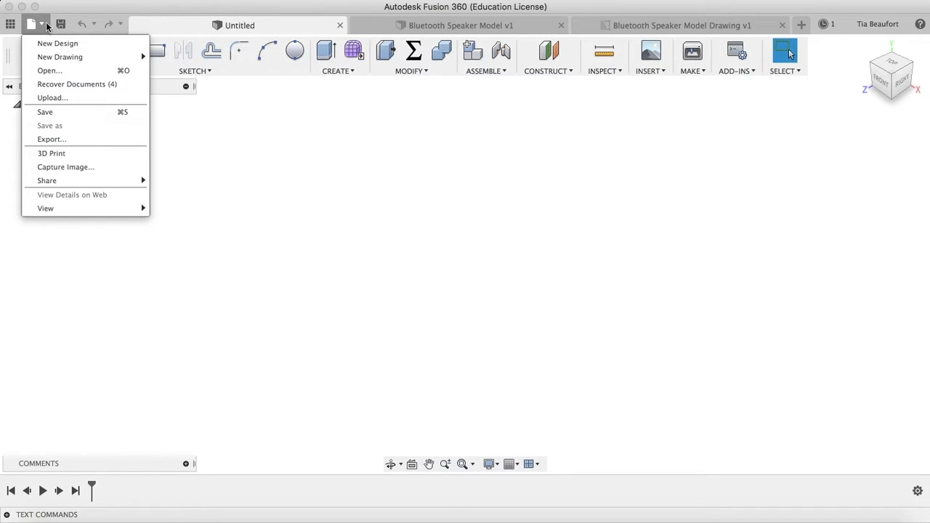
click(328, 177)
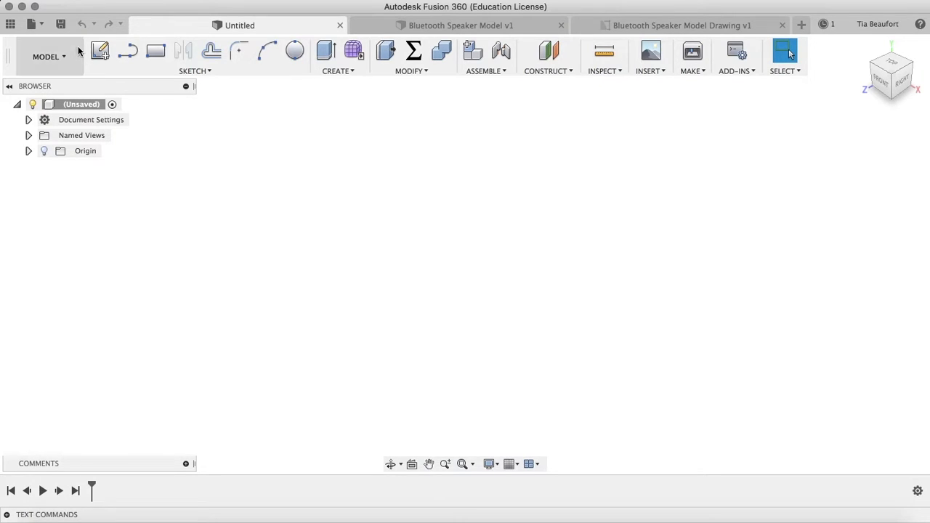
click(61, 24)
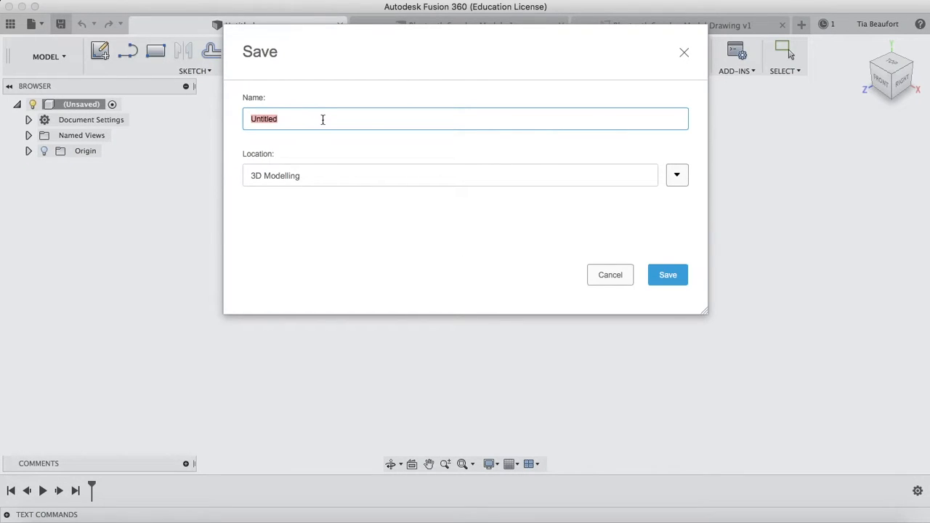
text(Bluetooth Speaker Design)
click(659, 274)
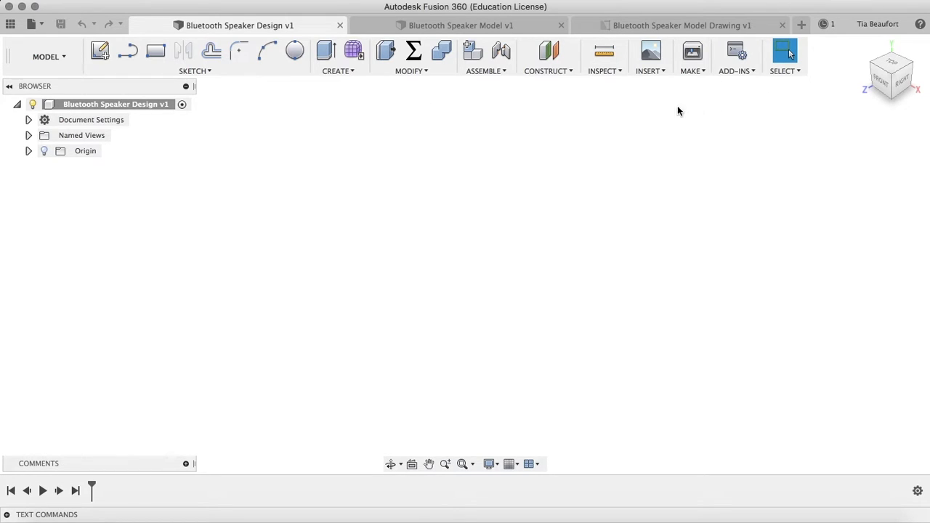
Sketch a two-point rectangle on the front plane, starting at the origin, 60 mm high and 200 mm wide
click(101, 52)
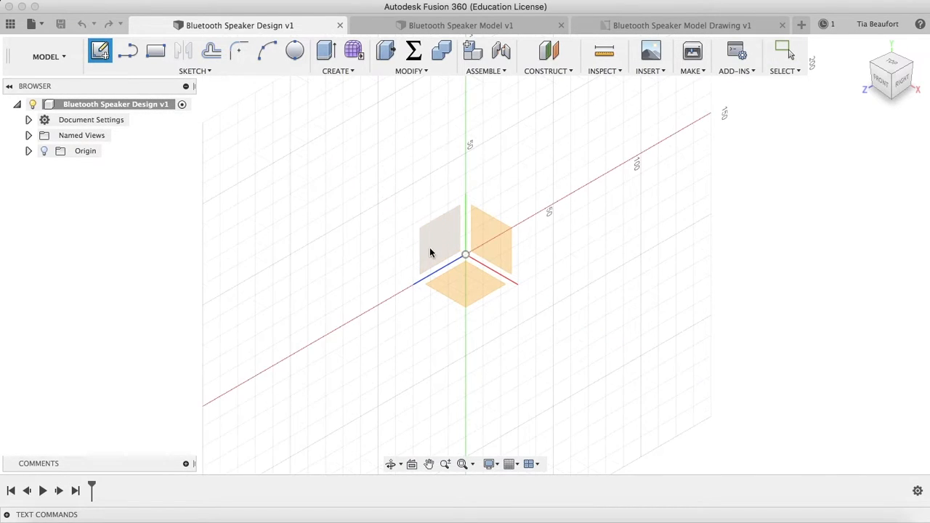
click(496, 239)
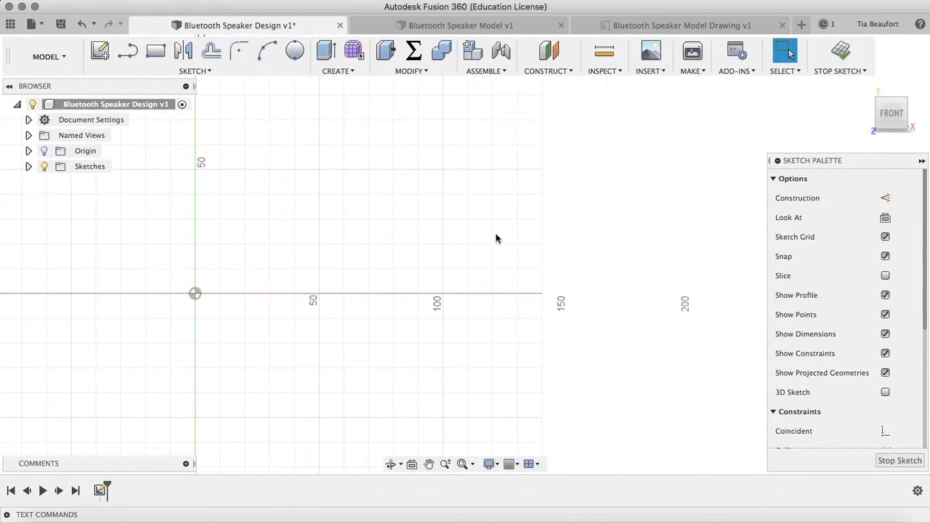
click(156, 53)
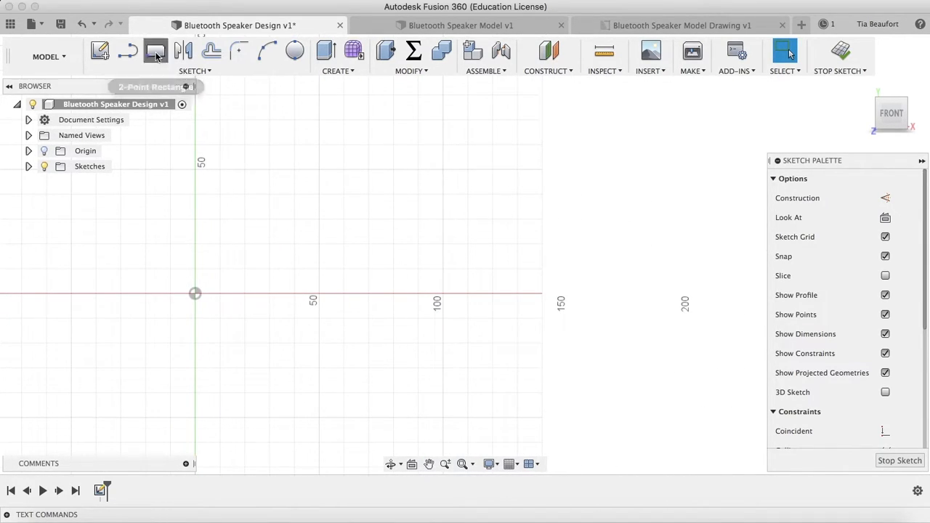
click(195, 292)
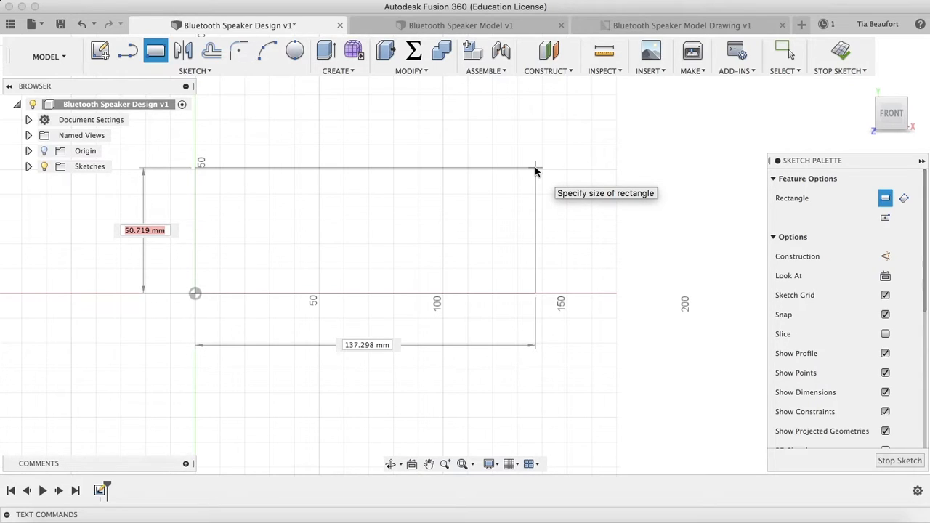
text(60)
key(Tab)
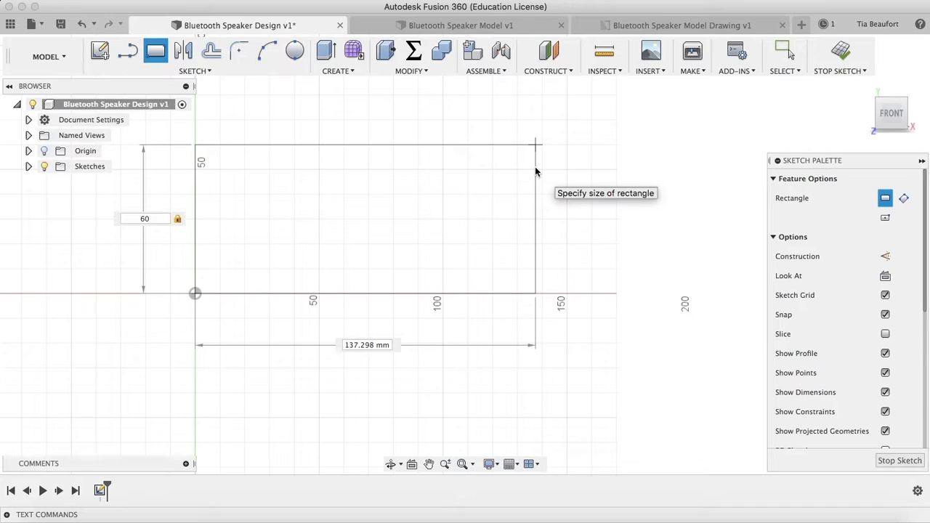
key(Tab)
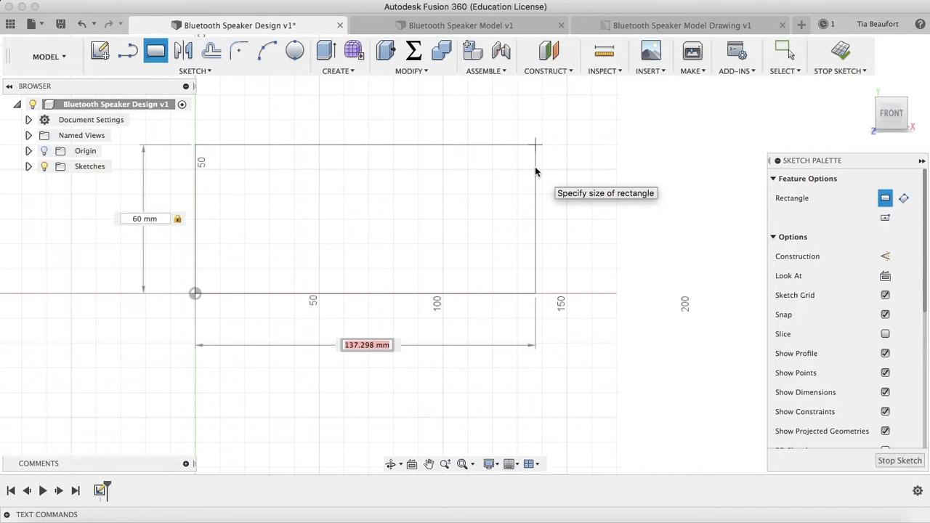
text(200)
key(Tab)
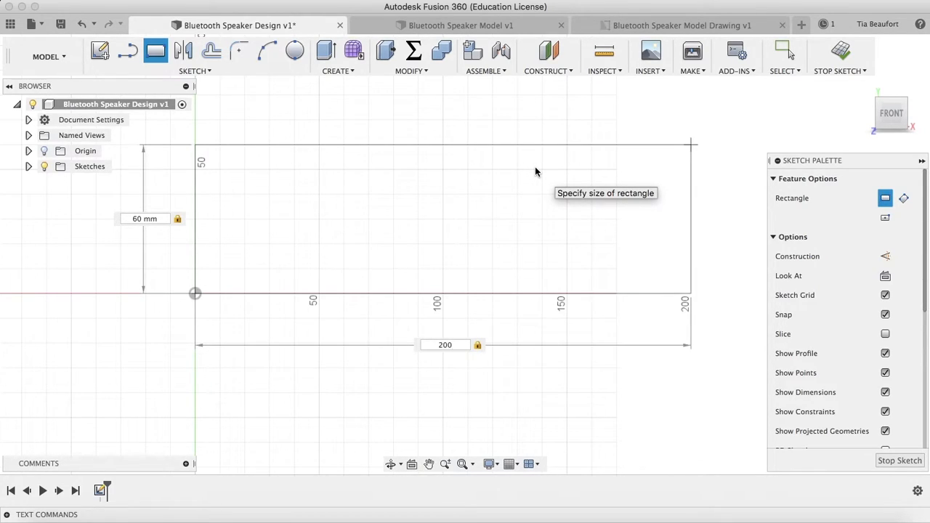
key(Return)
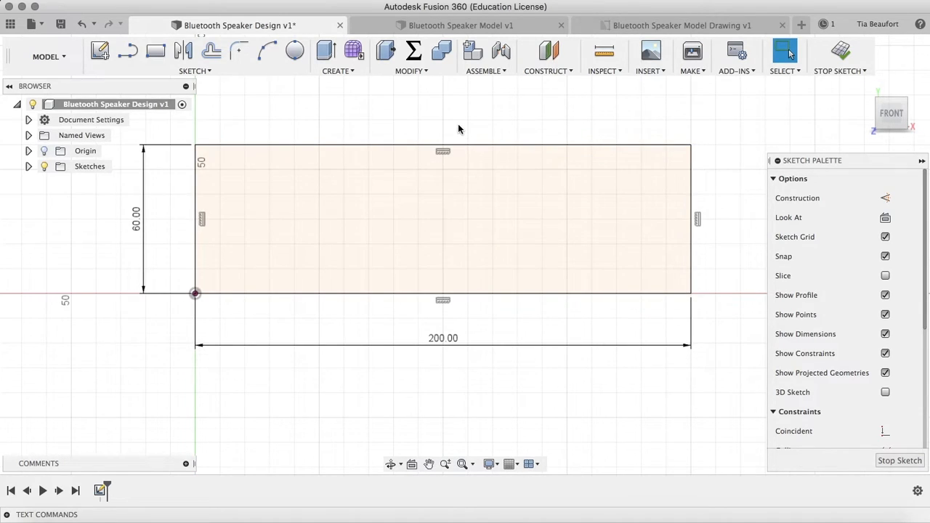
Add a user parameter named "thickness" in mm with the expression 5
click(409, 74)
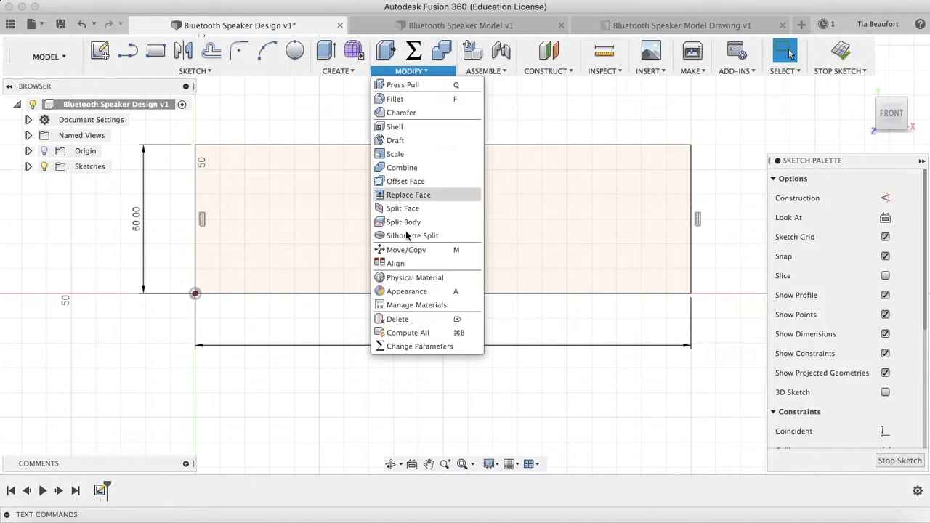
click(430, 347)
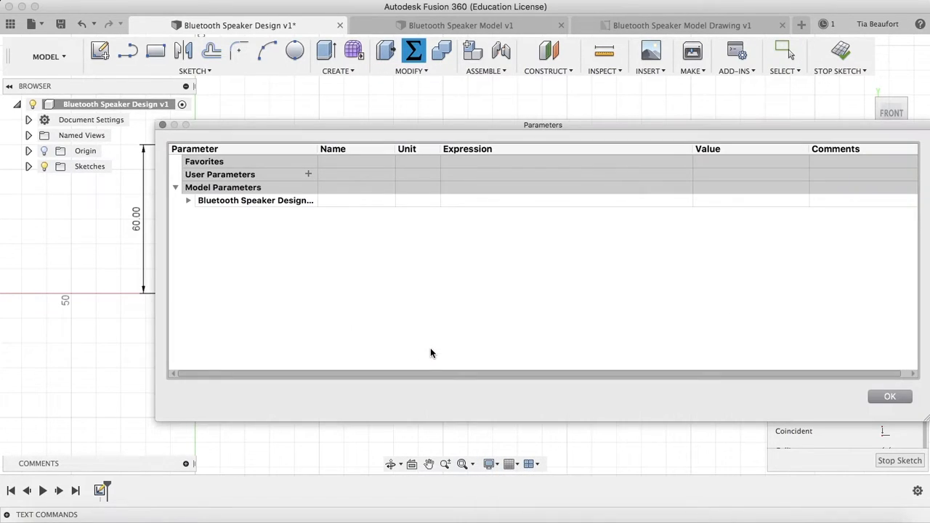
drag(378, 130, 264, 68)
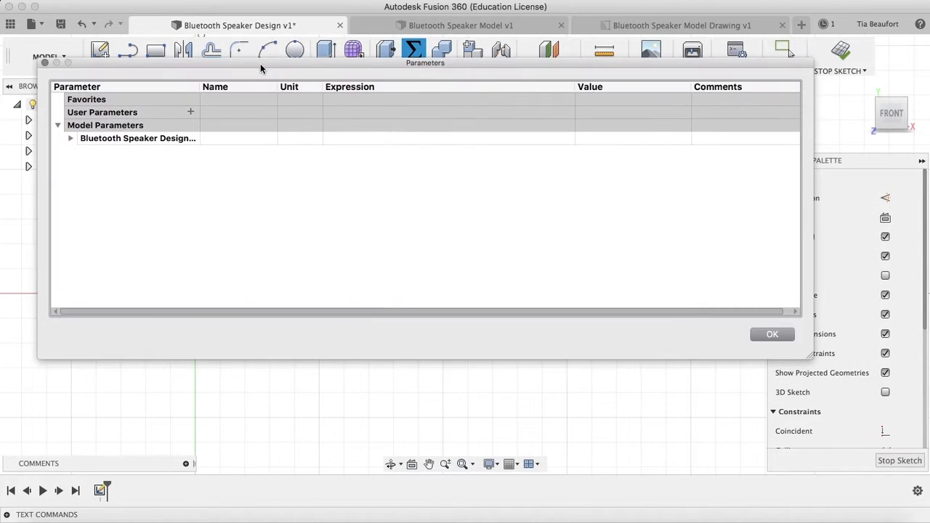
click(192, 113)
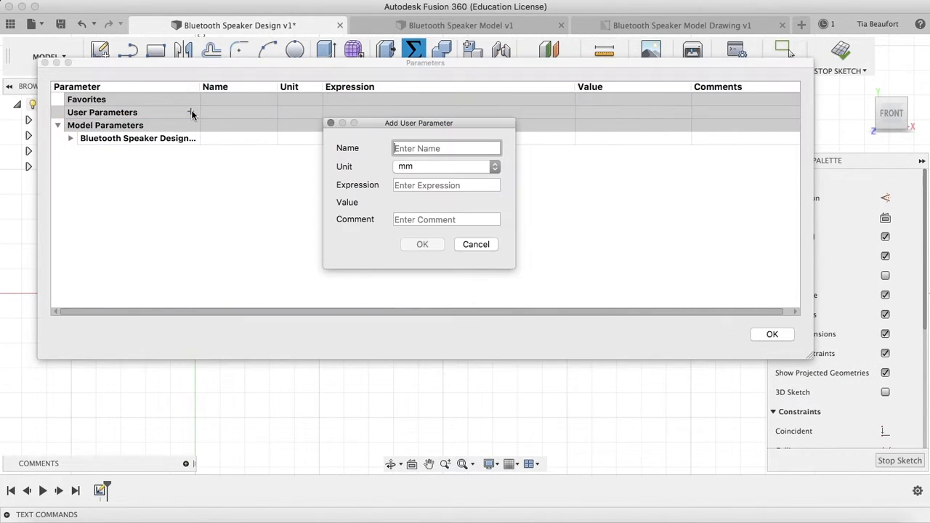
text(thickness)
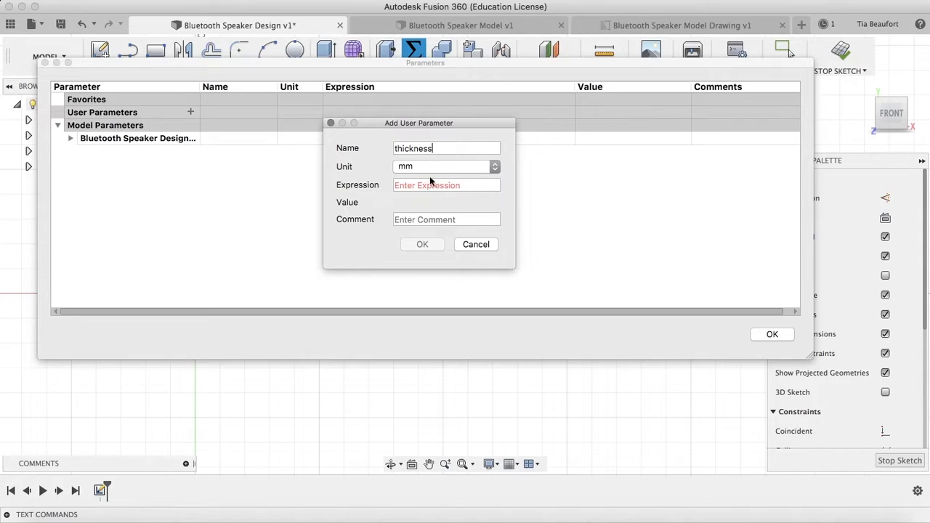
click(408, 185)
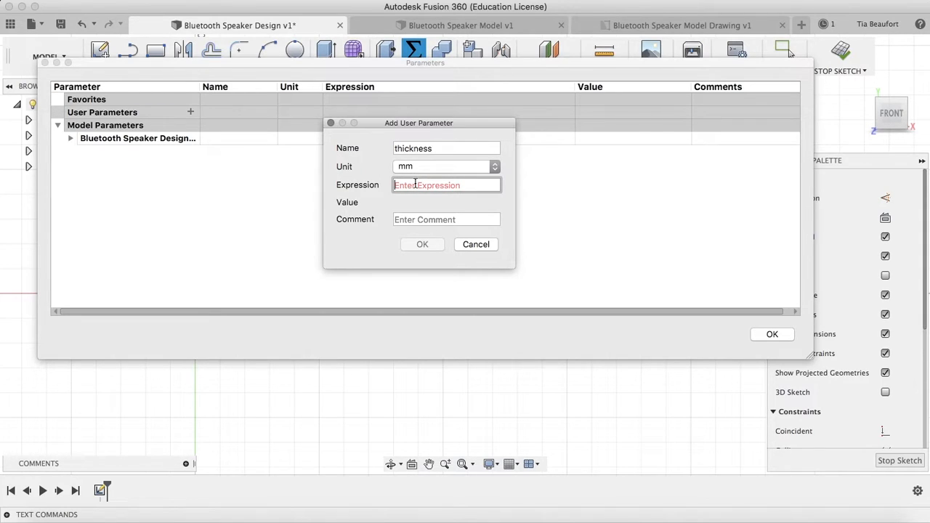
text(5)
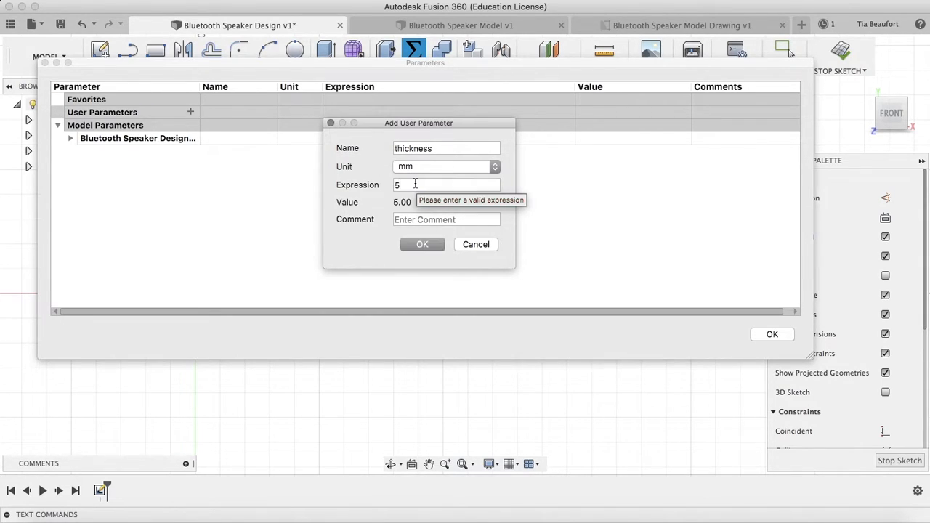
click(424, 246)
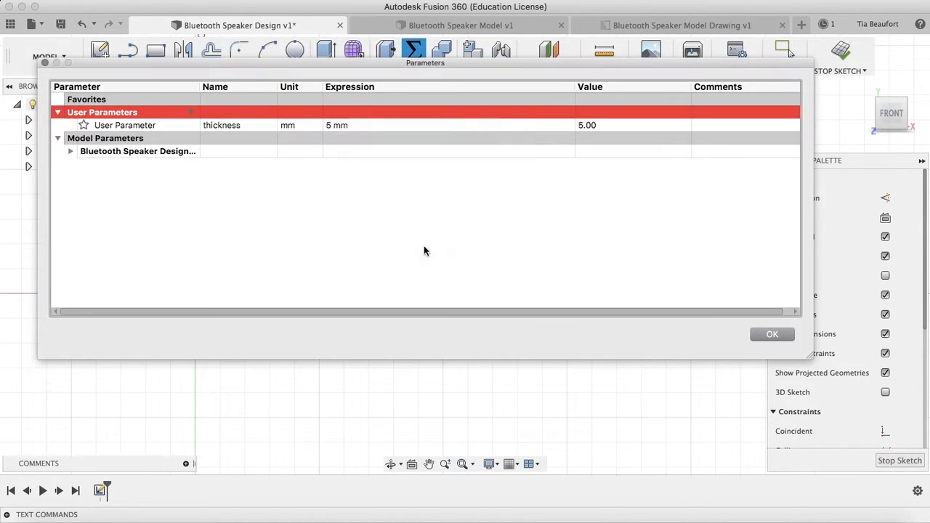
click(772, 334)
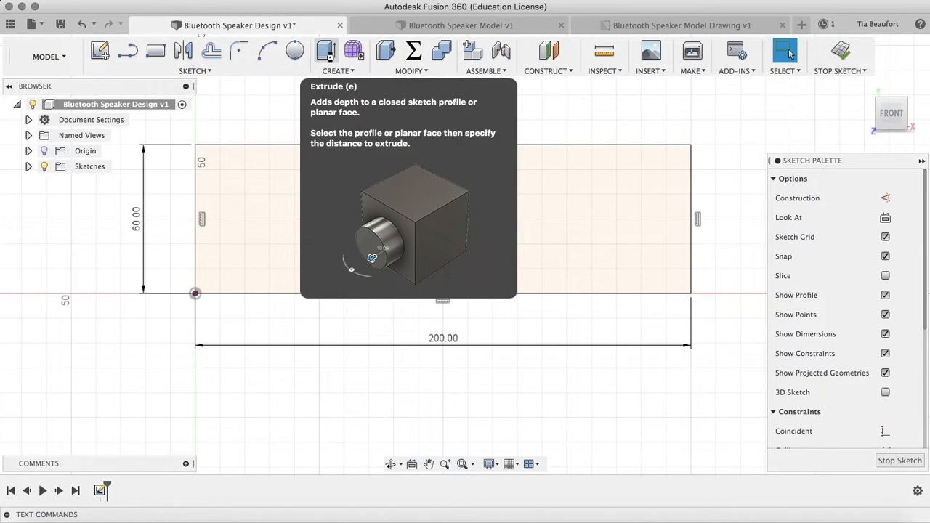
Extrude the rectangle to one side as a new body, using the thickness parameter as the distance
click(329, 57)
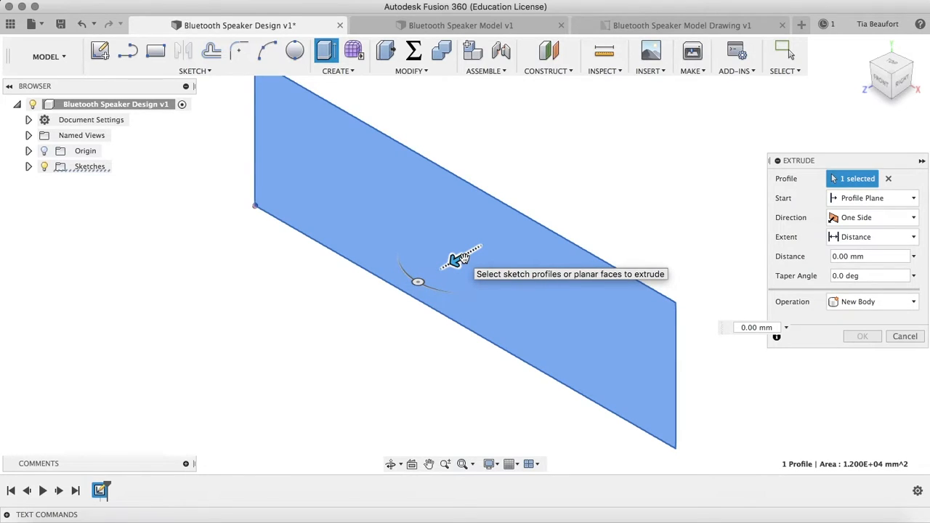
click(757, 328)
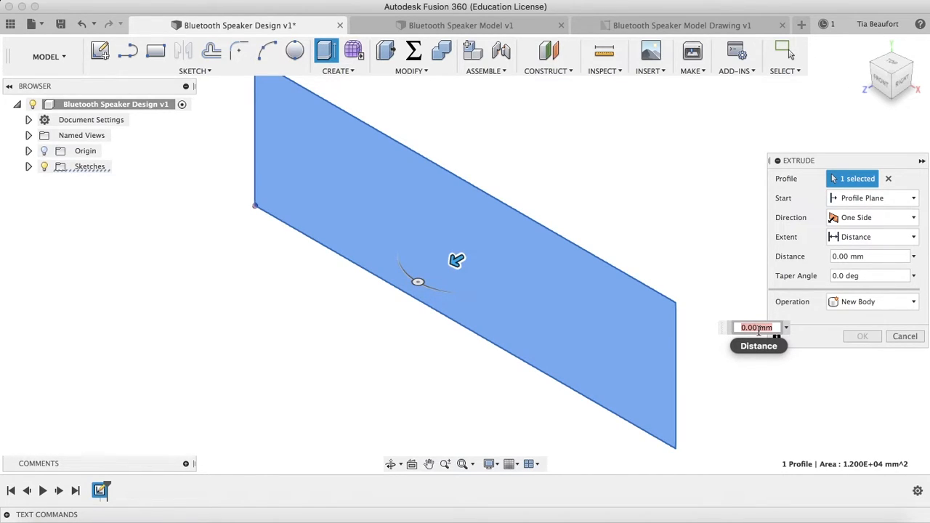
text(th)
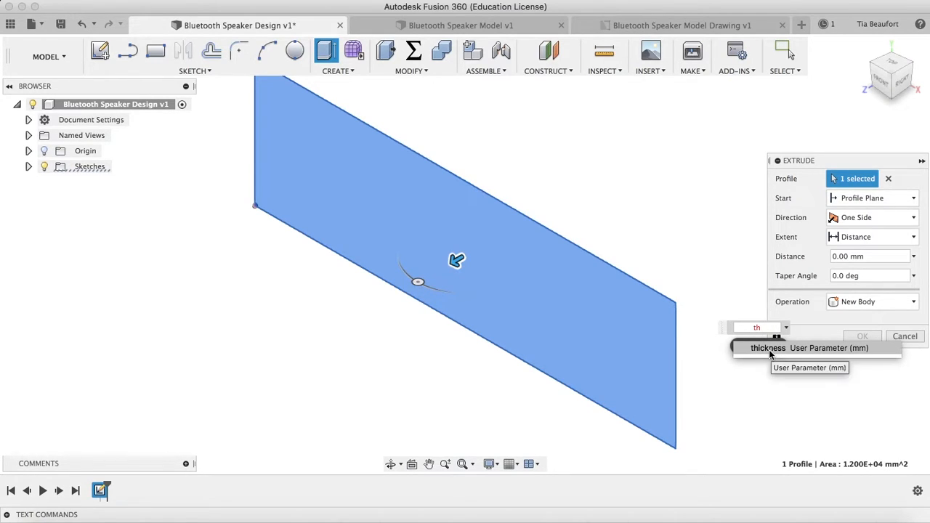
click(769, 350)
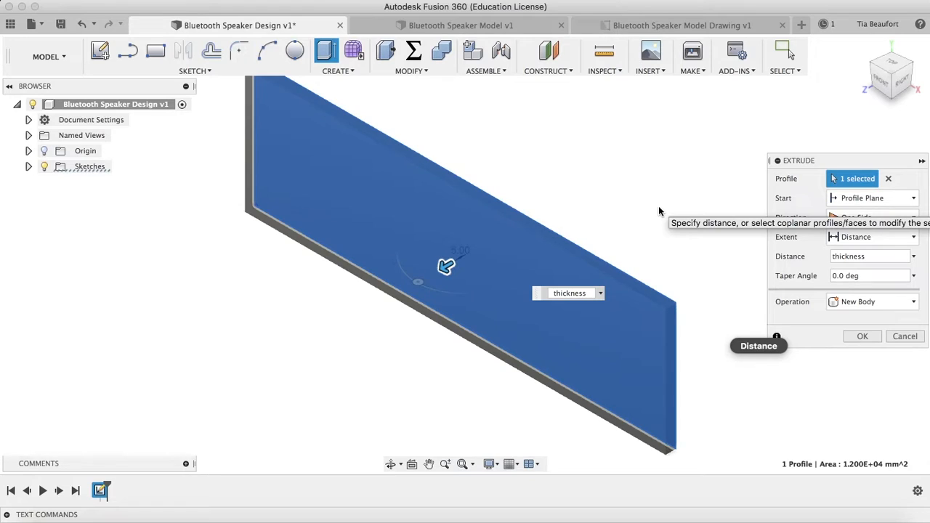
shift+scroll(659, 208, right, 5)
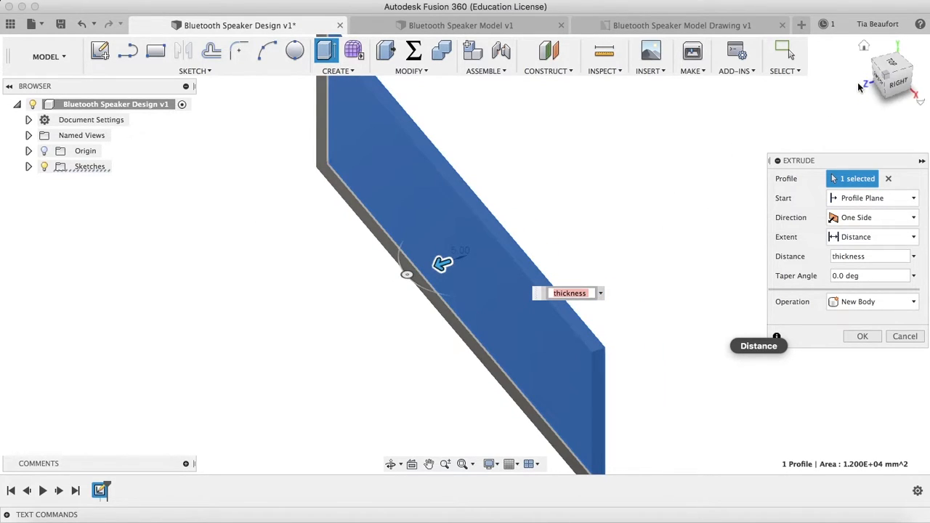
click(896, 81)
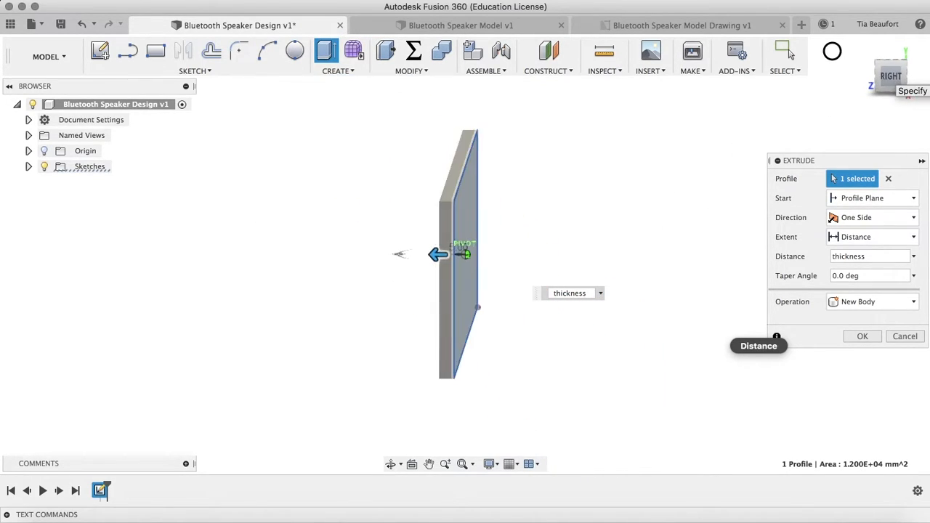
drag(832, 51, 914, 67)
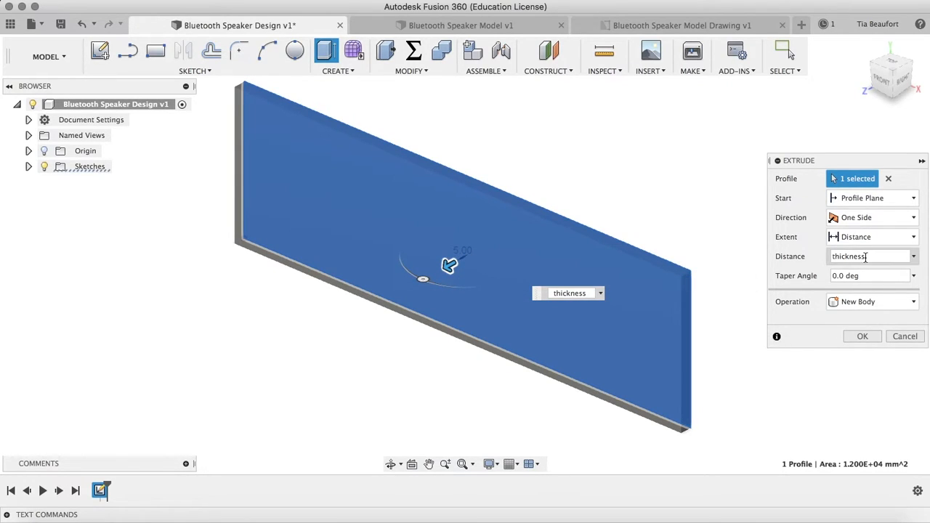
click(866, 337)
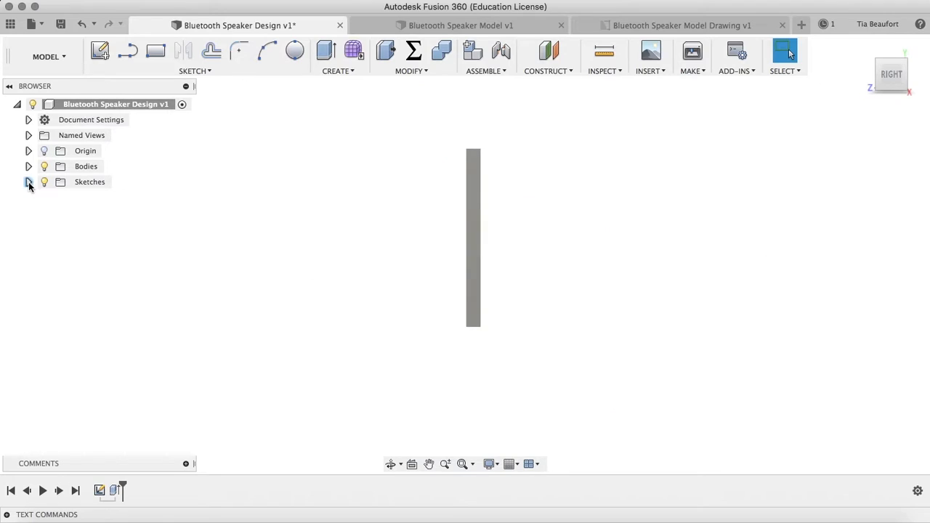
Rename the extruded panel body to "Front"
click(28, 166)
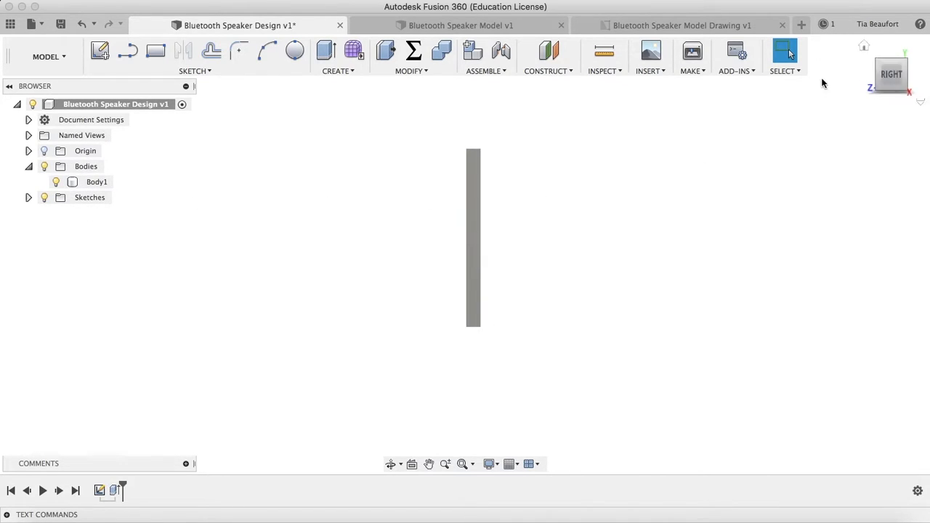
drag(879, 63, 921, 100)
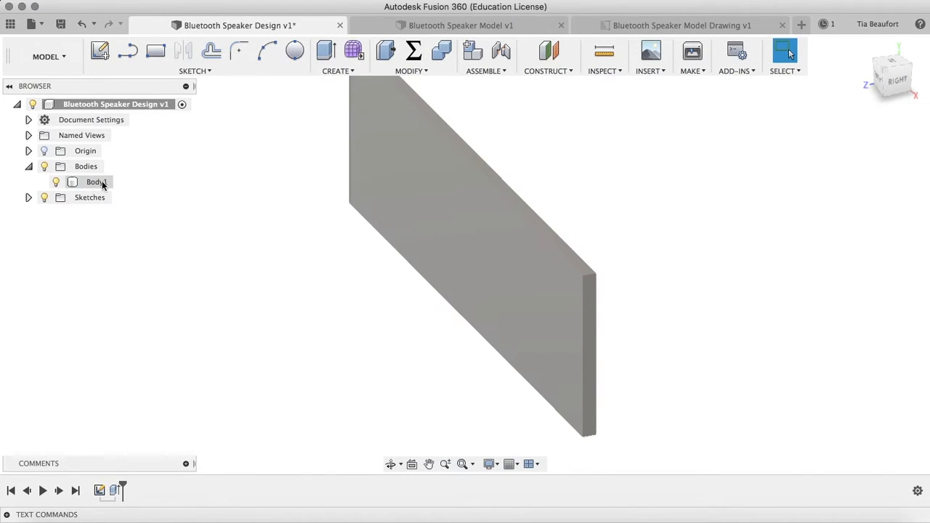
click(98, 182)
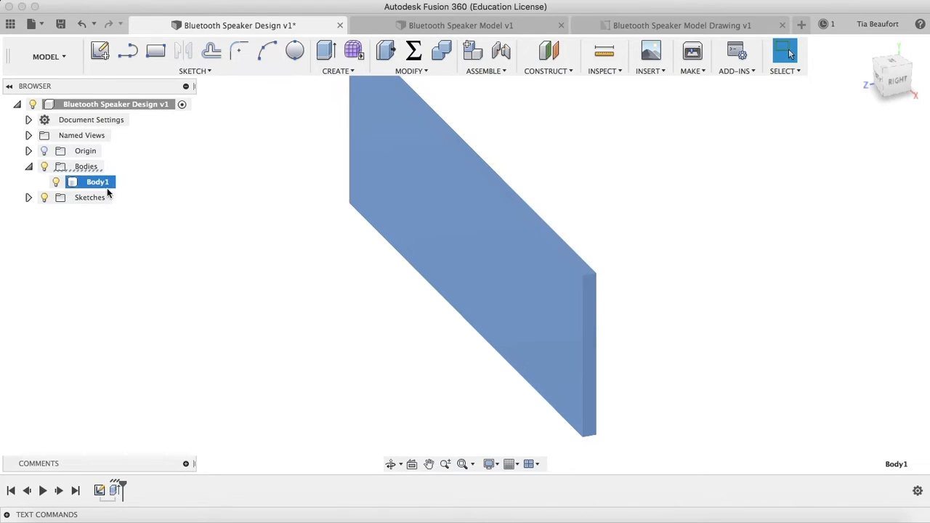
double_click(97, 183)
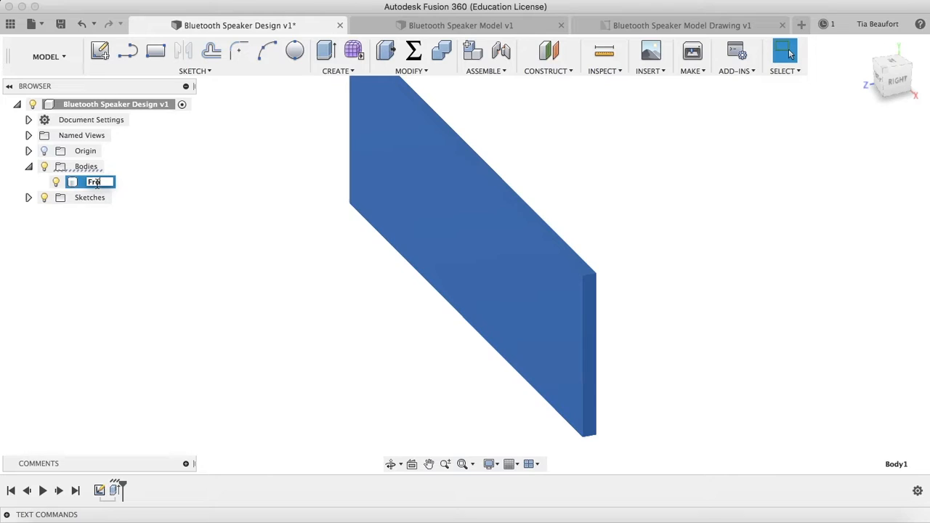
click(139, 174)
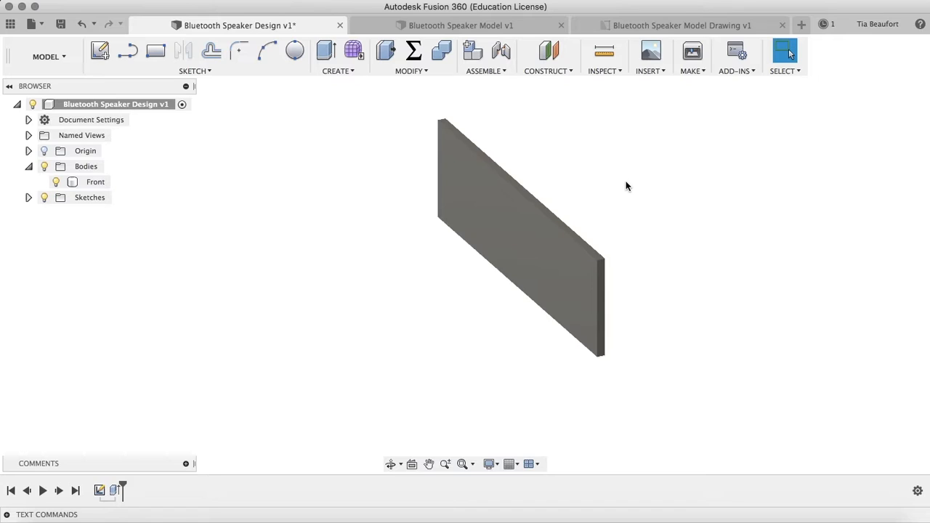
Start a new sketch on the narrow top face of the front panel
scroll(625, 186, right, 4)
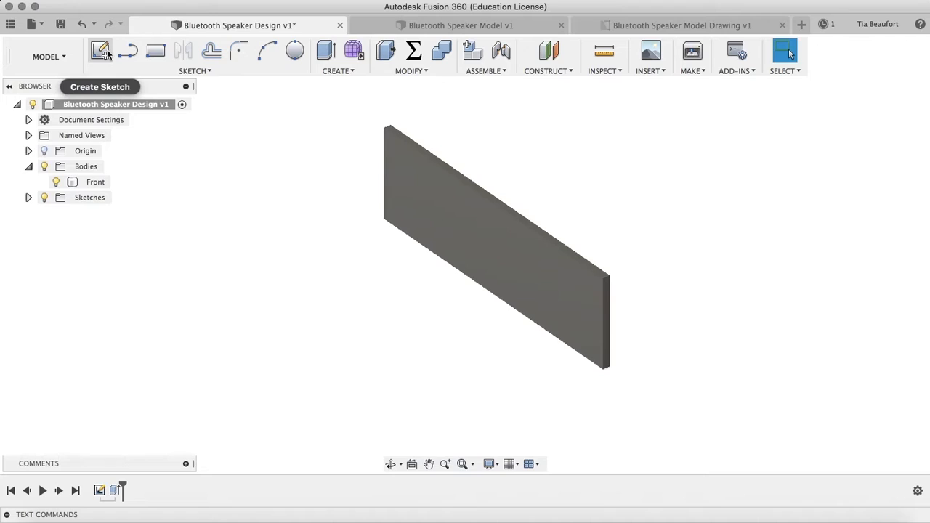
click(101, 52)
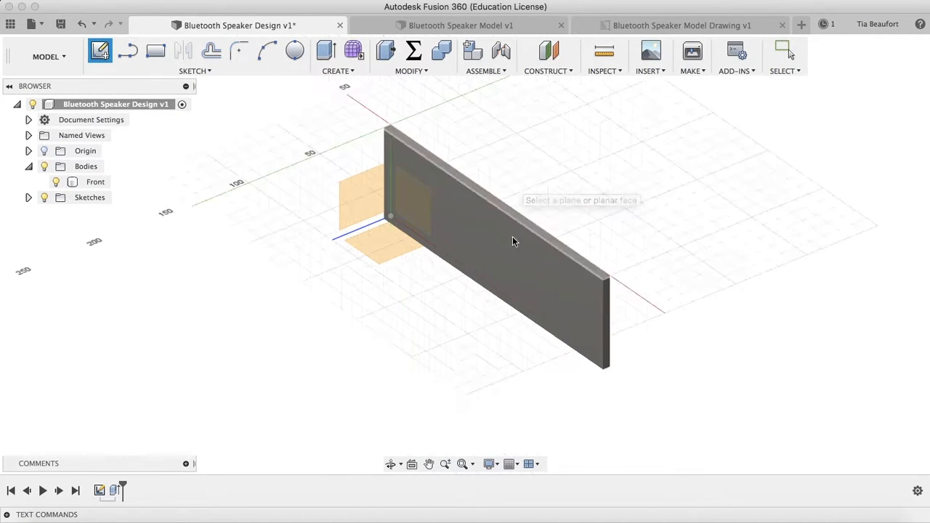
scroll(513, 239, up, 5)
click(461, 289)
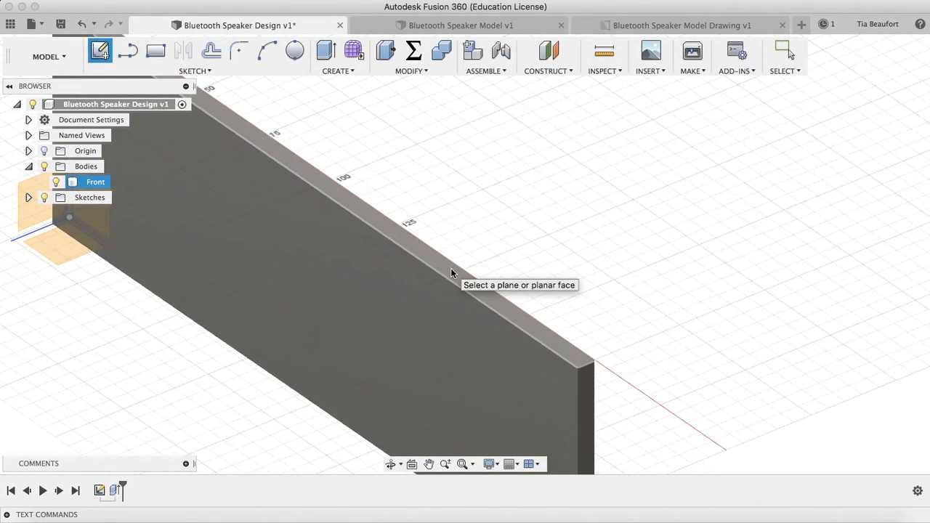
click(450, 272)
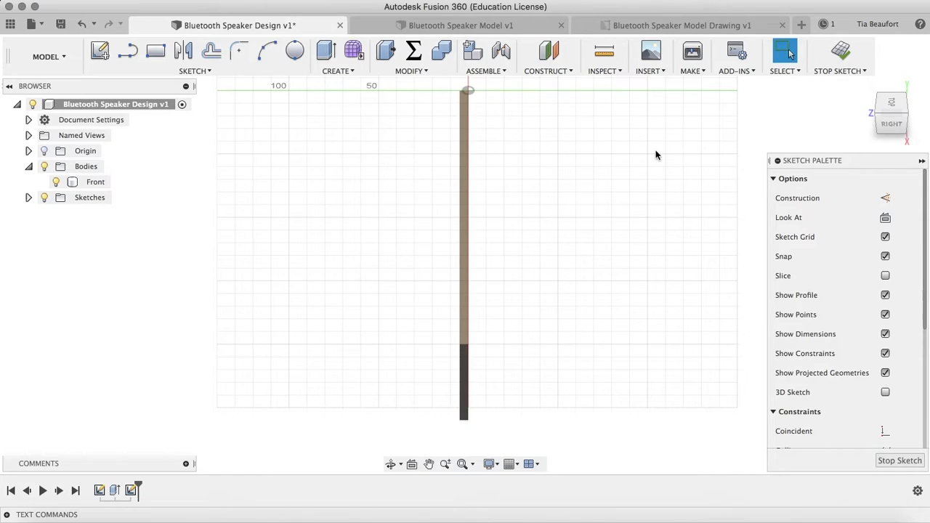
click(892, 104)
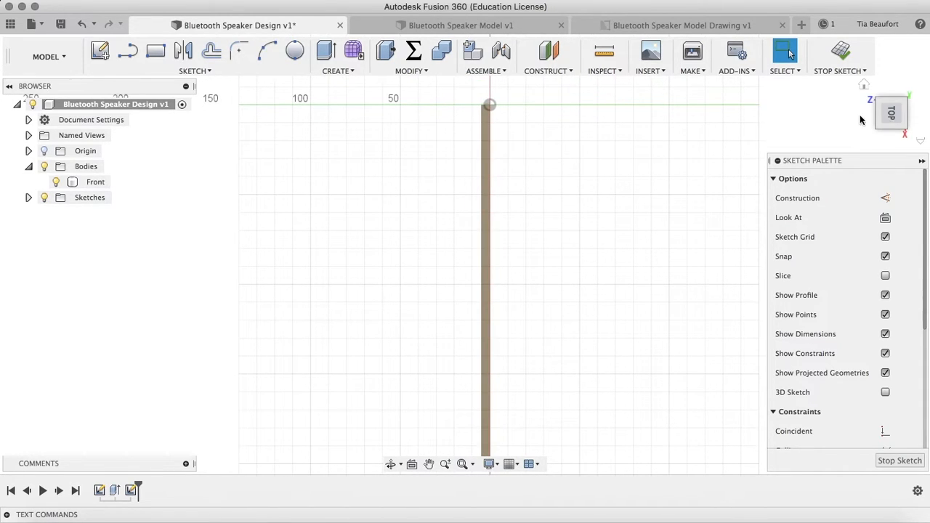
click(913, 114)
mouse_move(911, 113)
mouse_down()
mouse_move(809, 76)
mouse_move(789, 110)
mouse_move(922, 85)
mouse_move(8, 83)
mouse_up()
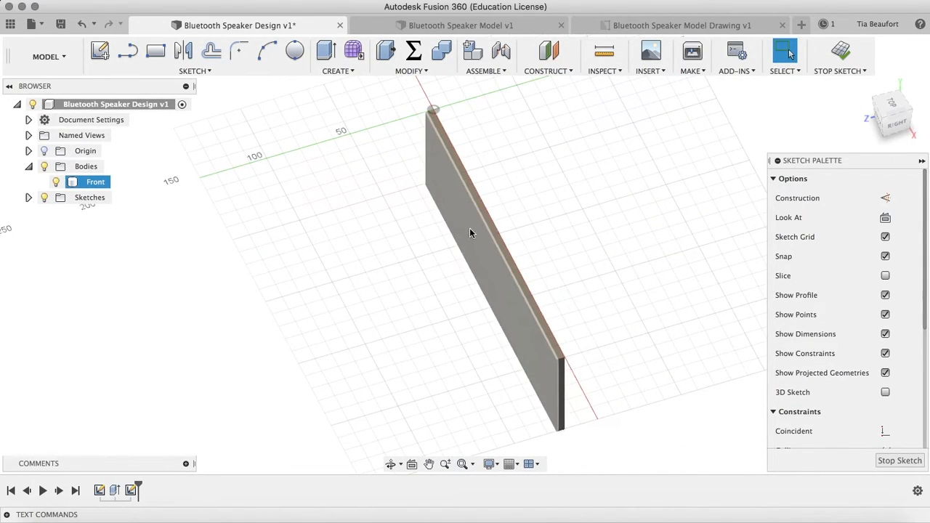
click(892, 106)
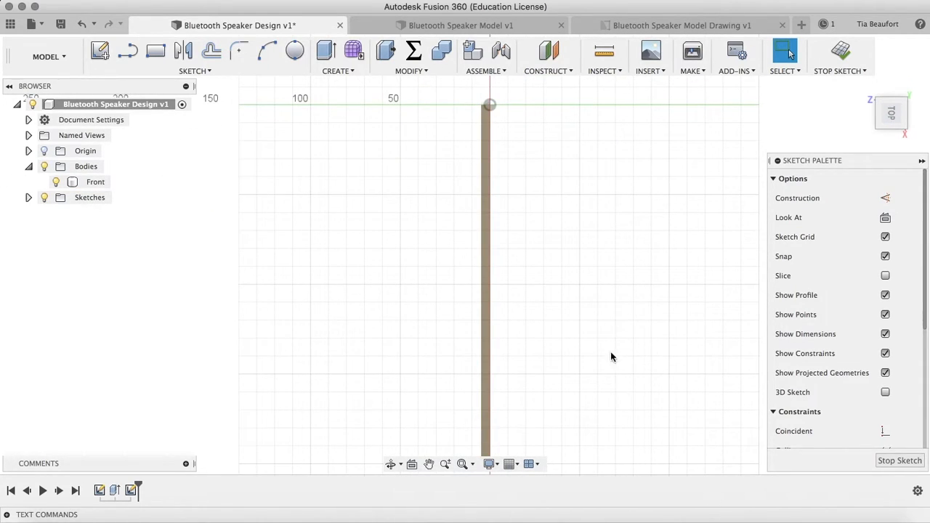
Sketch a two-point rectangle from the origin, 200 mm along the panel's back edge and about 63 mm deep, extending away from the panel
click(158, 55)
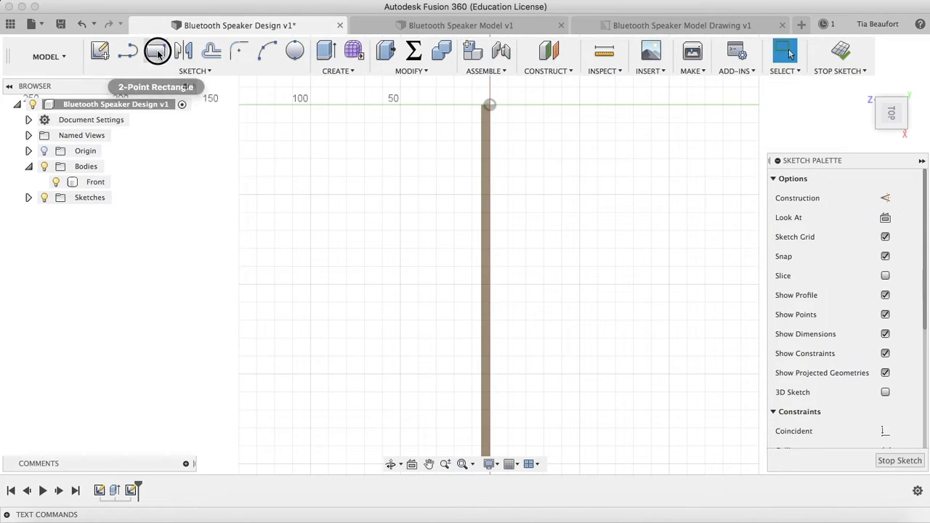
click(491, 108)
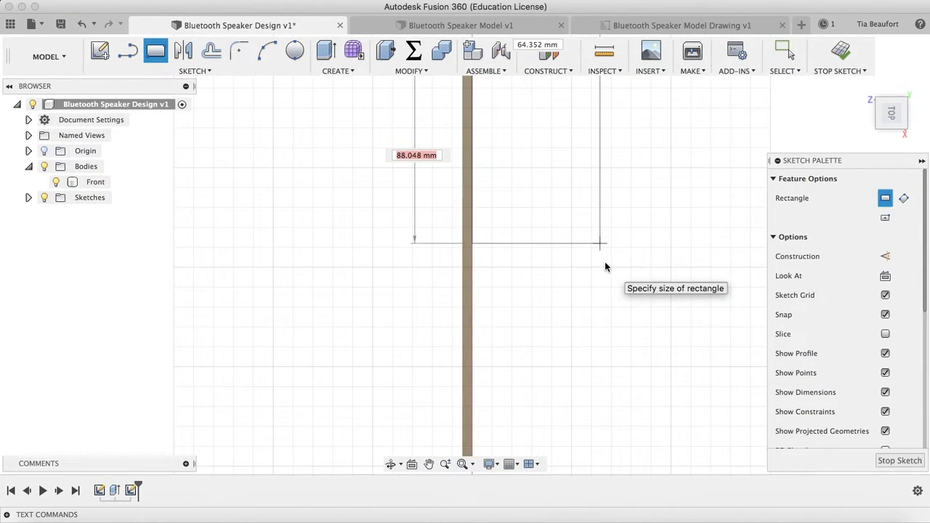
scroll(605, 267, down, 3)
text(200)
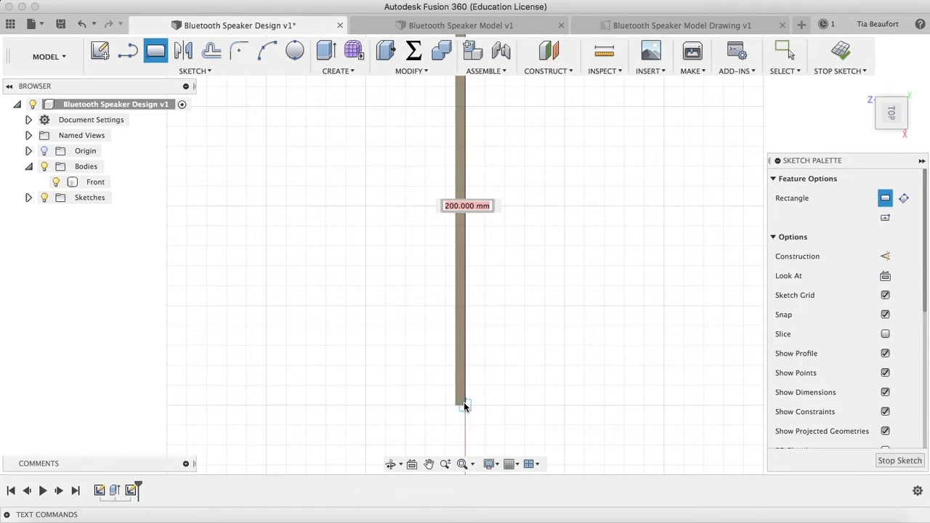
key(Tab)
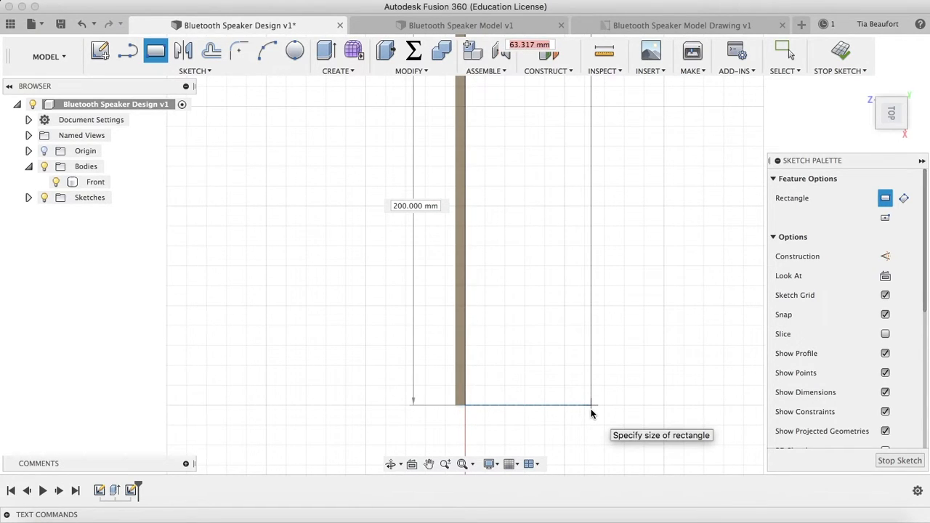
click(591, 411)
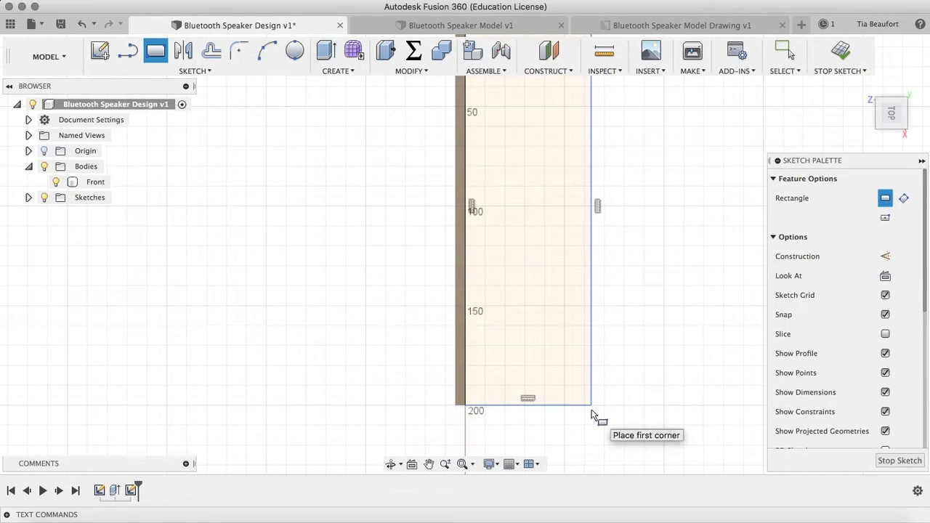
Dimension the rectangle's long outer side at 200 mm and set its short side to 60 mm
key(d)
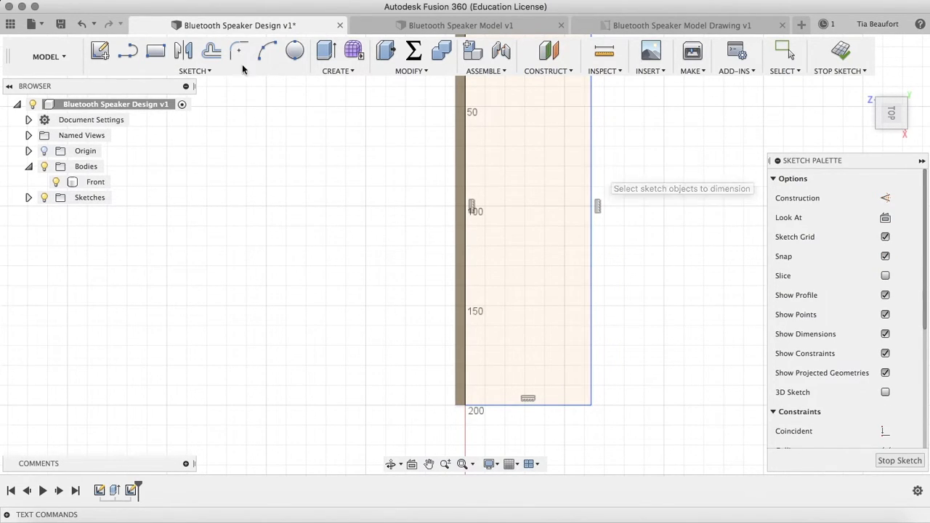
scroll(589, 183, up, 3)
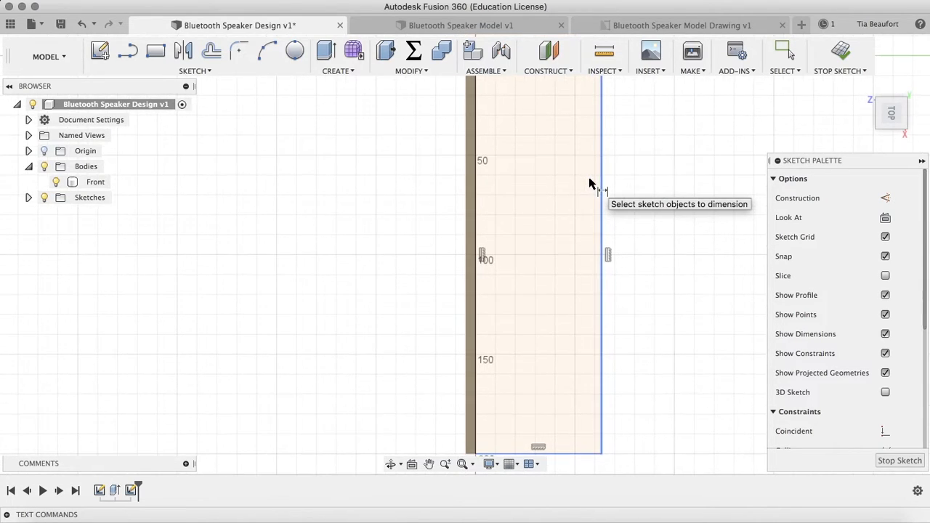
scroll(589, 183, down, 4)
click(605, 220)
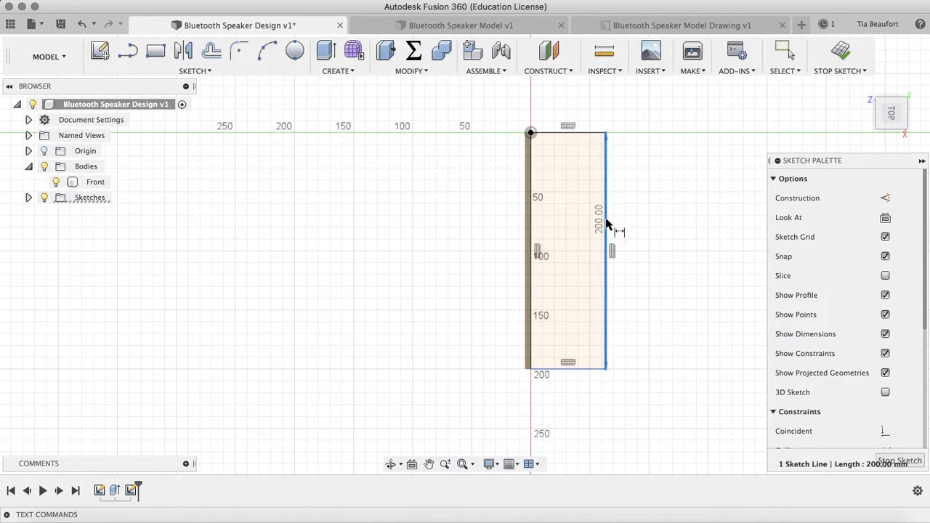
click(663, 225)
key(Return)
click(572, 367)
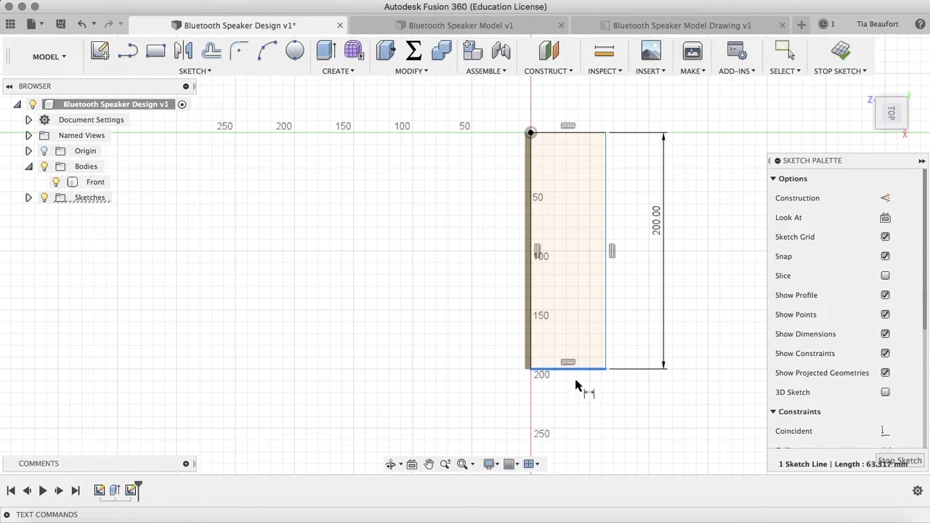
click(573, 401)
text(6)
key(Return)
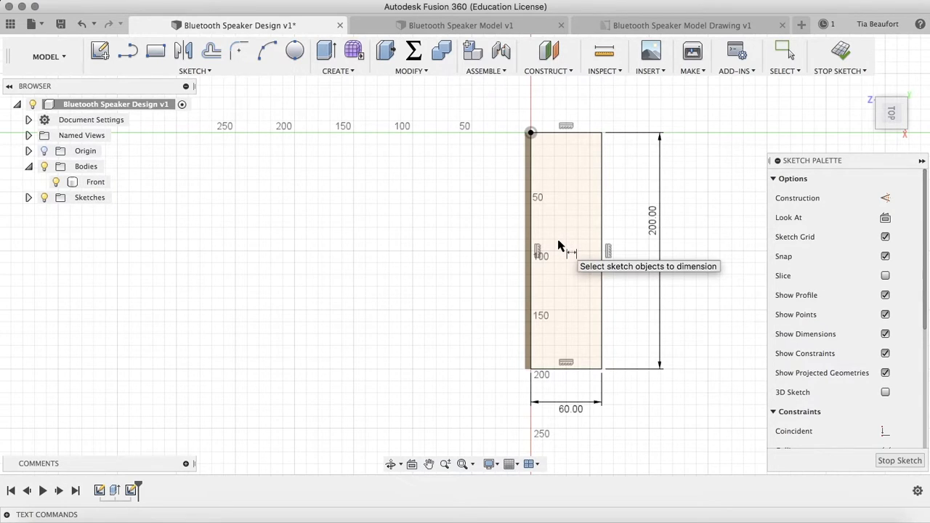
Extrude the 200 by 60 mm rectangle downward to one side as a new body, with the distance -thickness
click(327, 55)
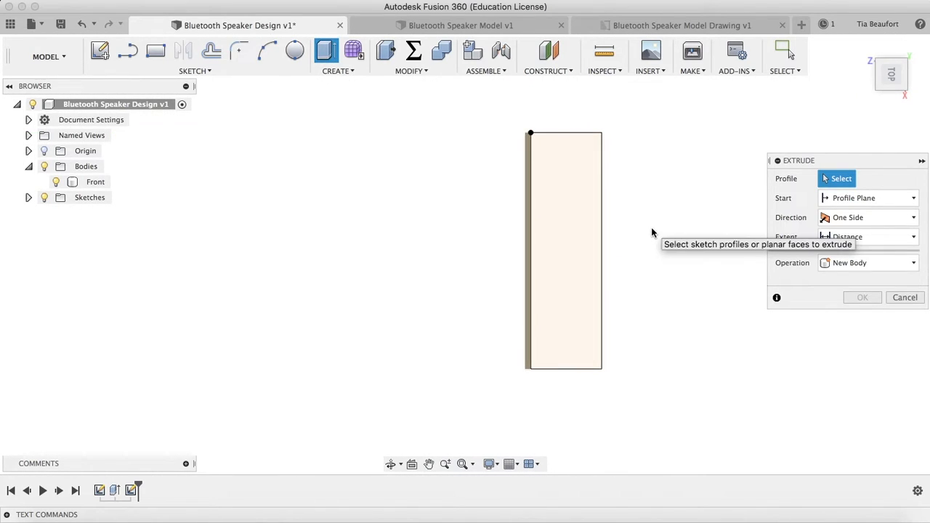
click(569, 218)
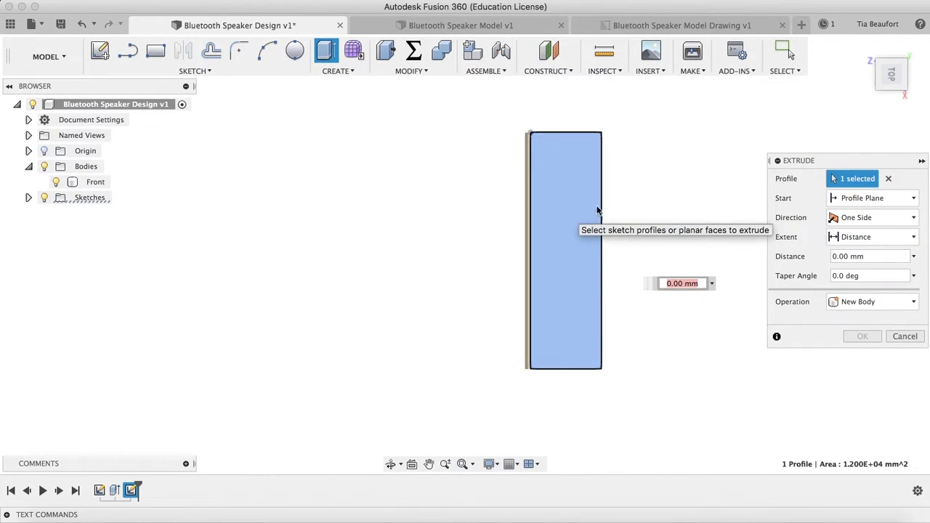
drag(890, 77, 850, 17)
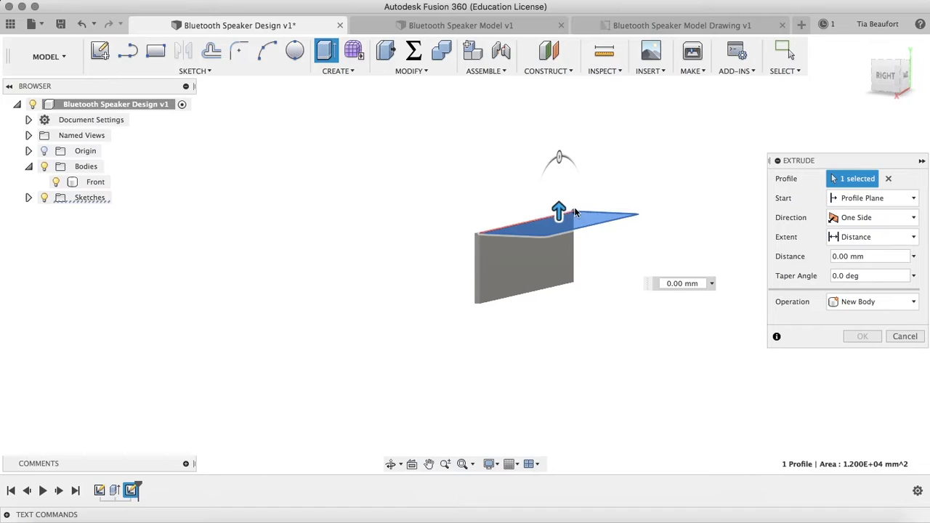
drag(560, 209, 563, 222)
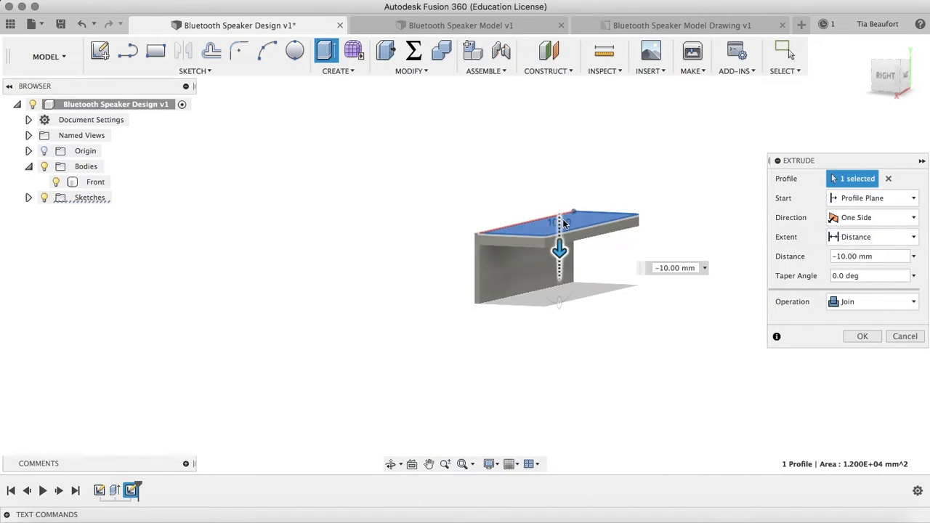
click(690, 268)
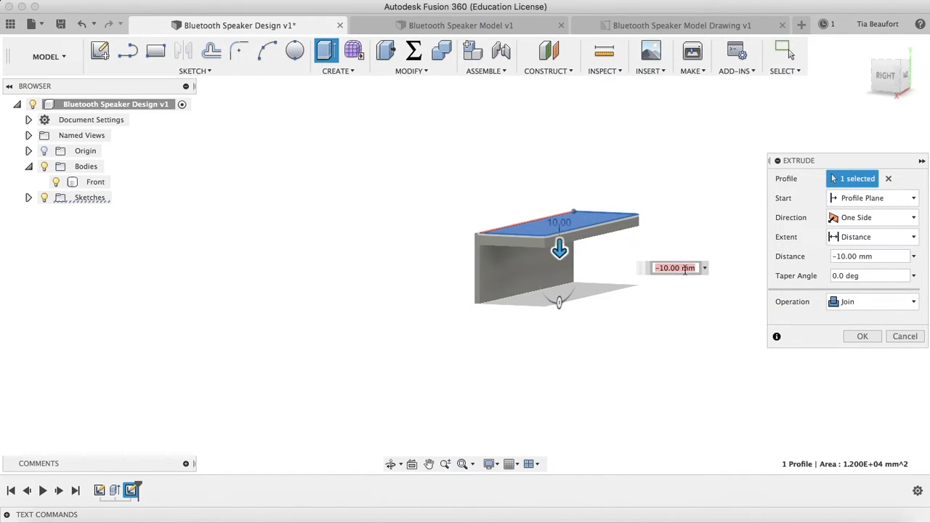
click(696, 269)
drag(697, 269, 661, 265)
text(t)
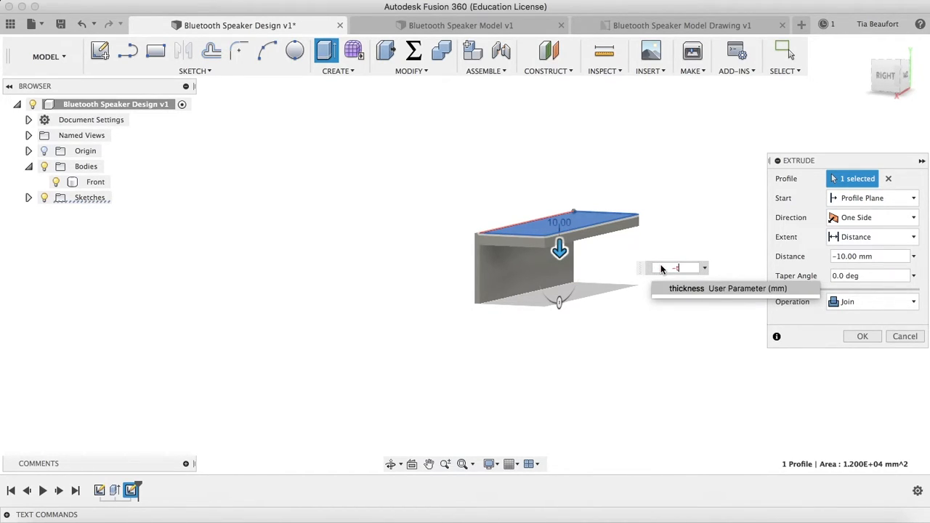
click(694, 288)
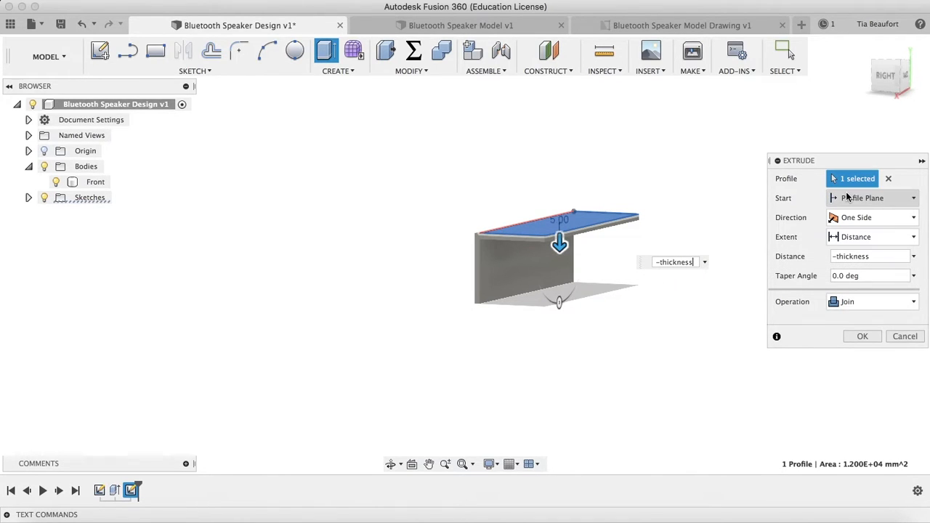
click(852, 307)
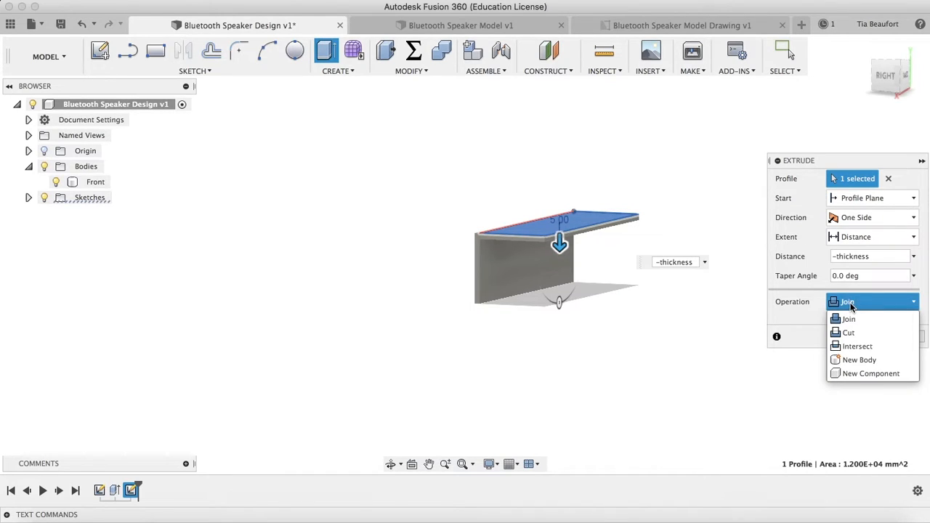
click(852, 359)
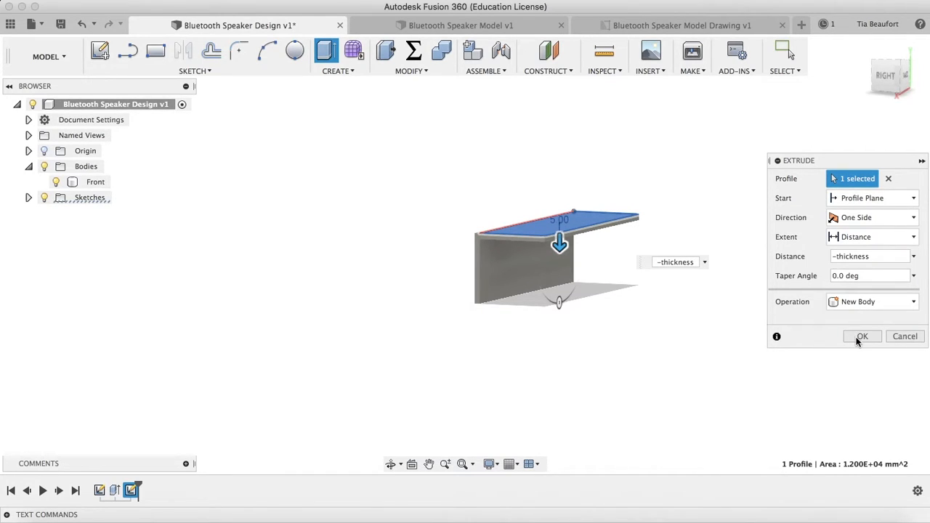
click(859, 338)
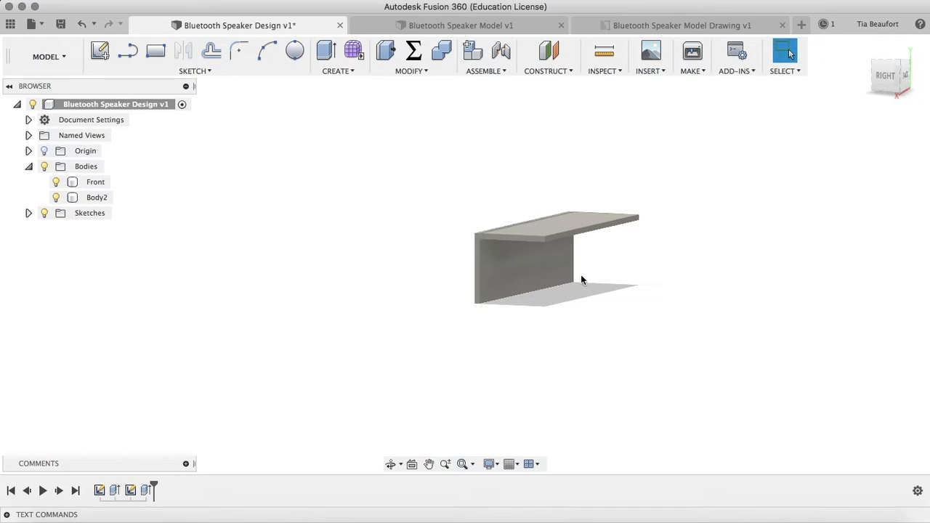
Rename the new horizontal panel body to "Top"
scroll(580, 274, up, 5)
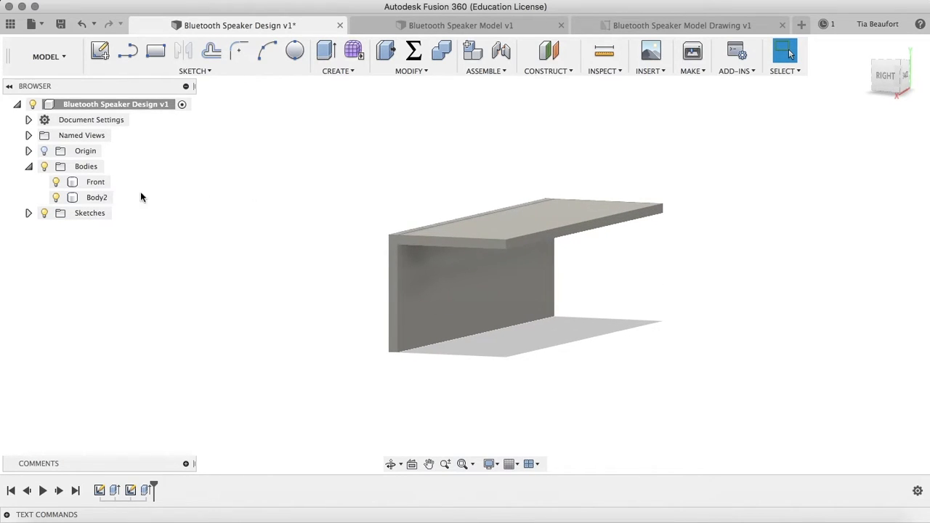
click(97, 197)
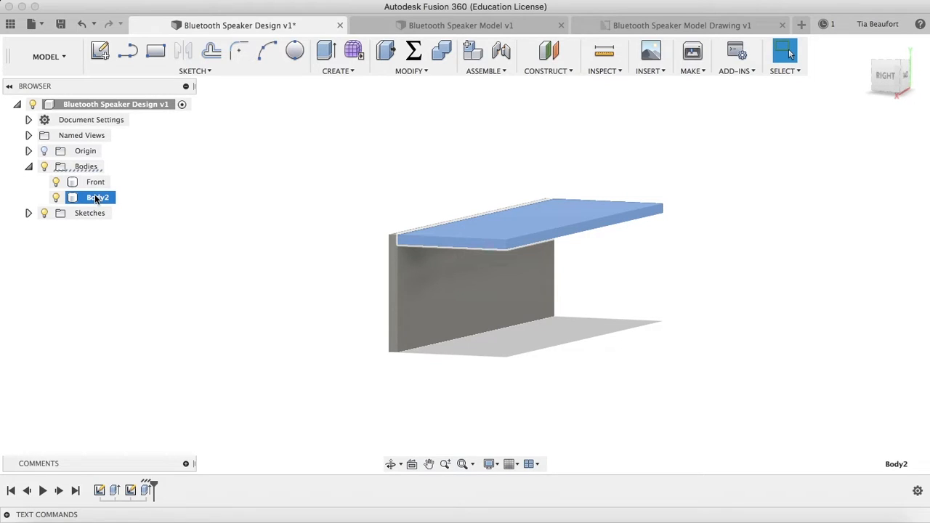
double_click(97, 198)
key(Return)
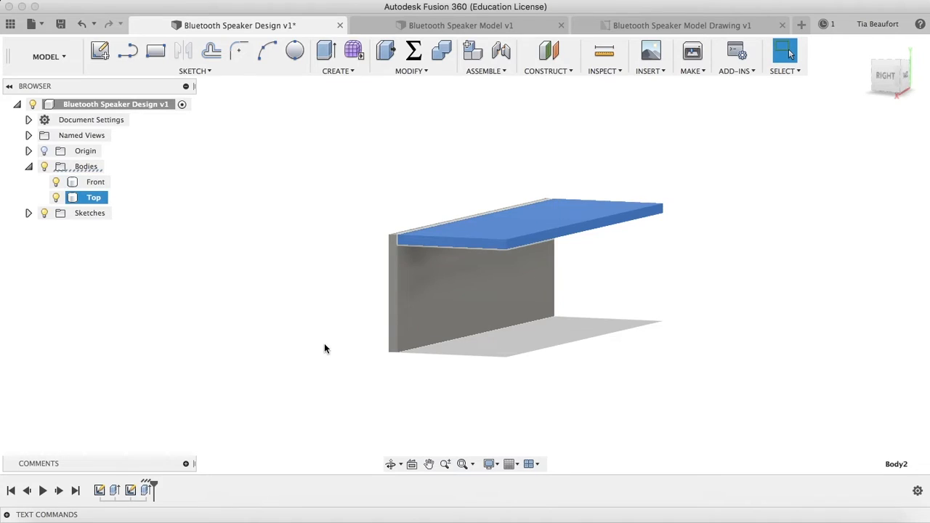
On the Front panel's underside, sketch a two-point rectangle about 200 by 60 mm from the origin to the Top panel's far corner
mouse_move(897, 80)
mouse_down()
mouse_move(917, 44)
mouse_move(909, 50)
mouse_up()
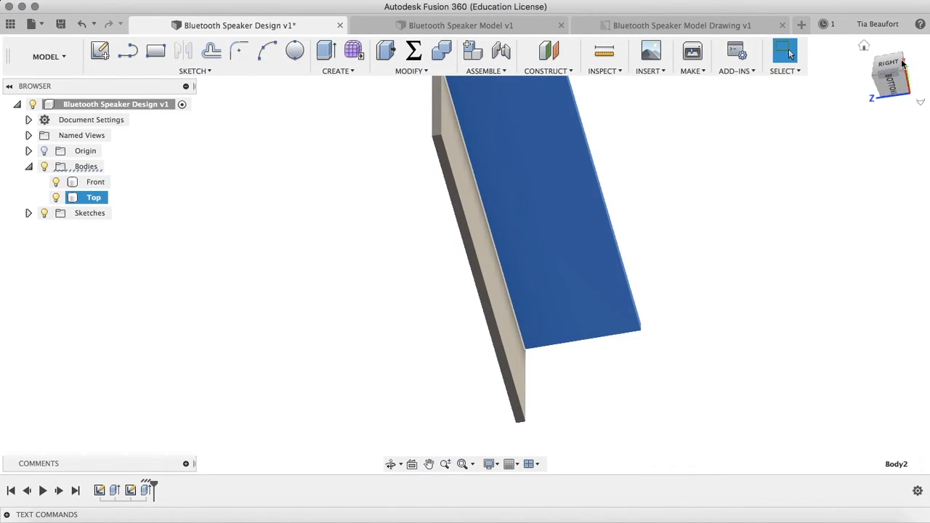
click(893, 88)
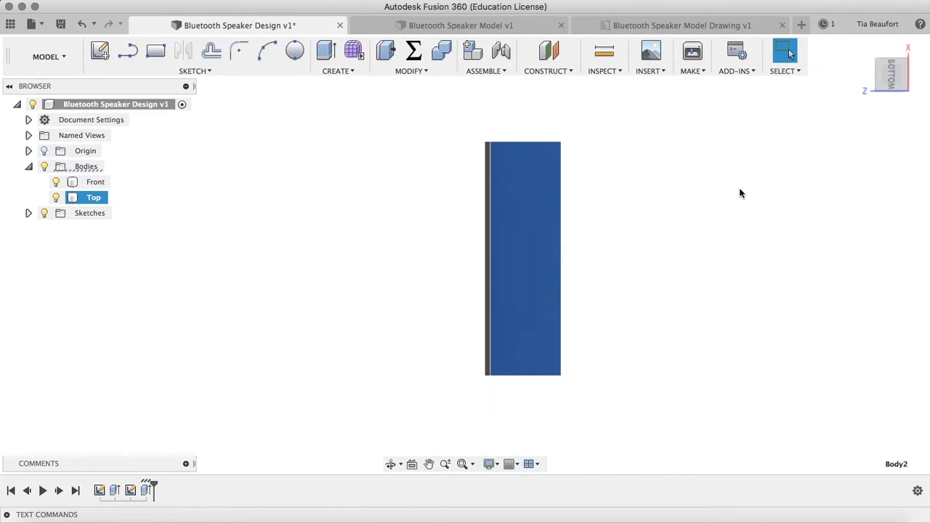
click(100, 51)
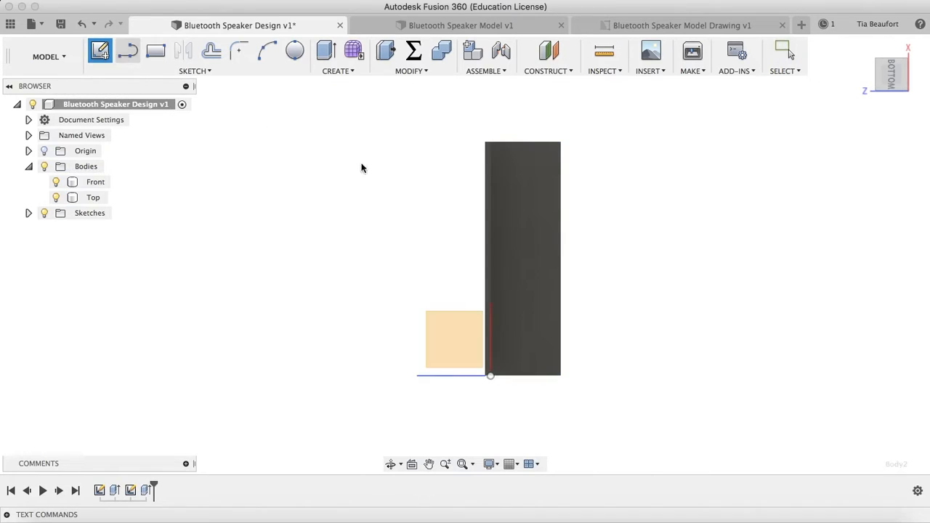
click(487, 209)
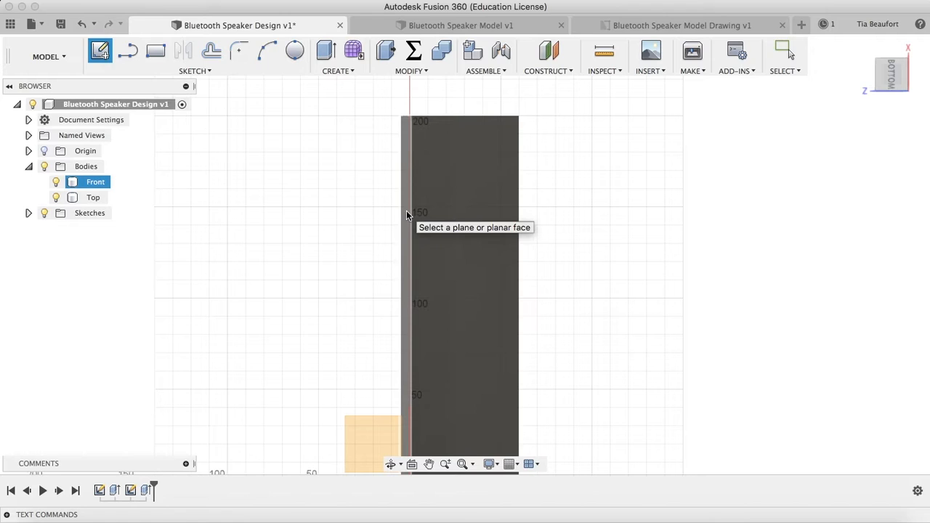
click(406, 213)
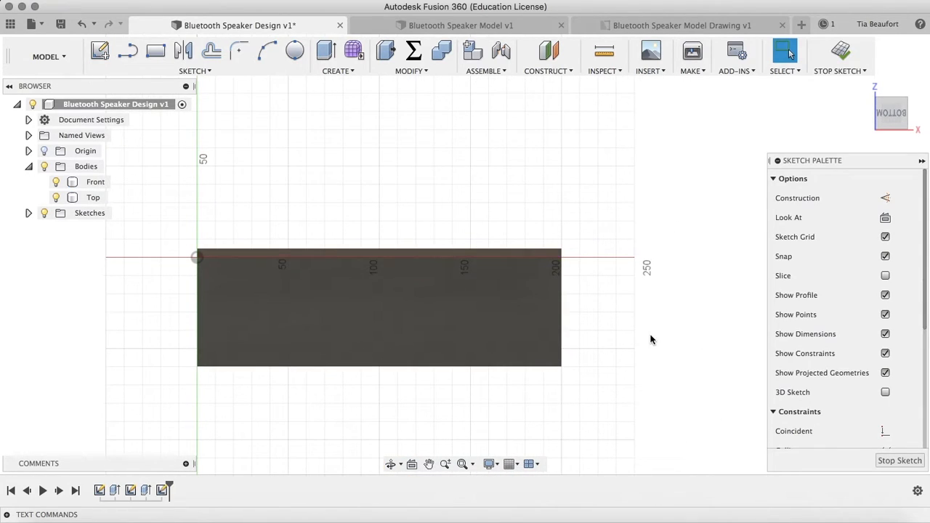
click(160, 54)
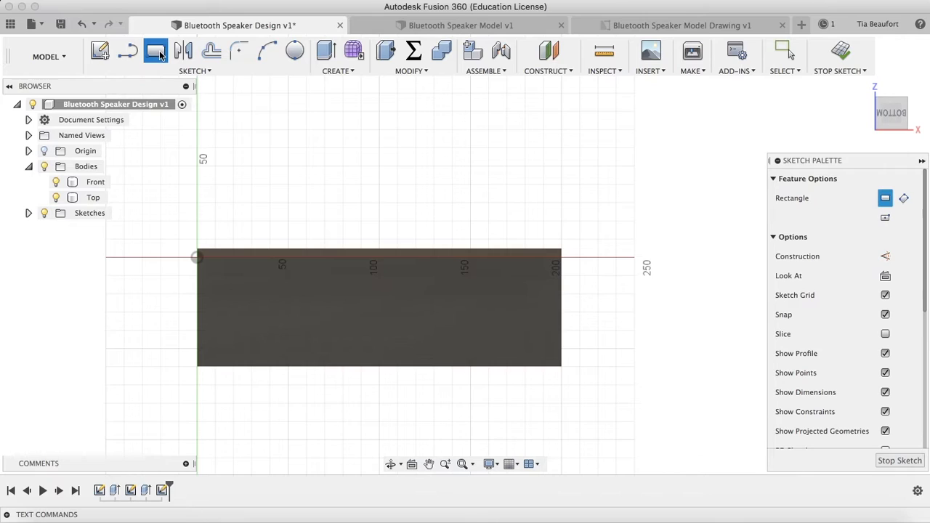
click(198, 257)
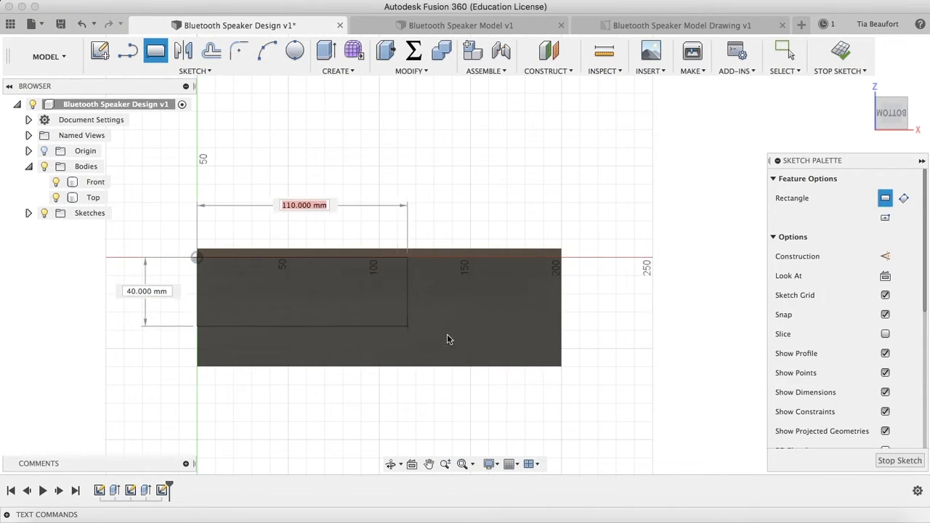
click(562, 372)
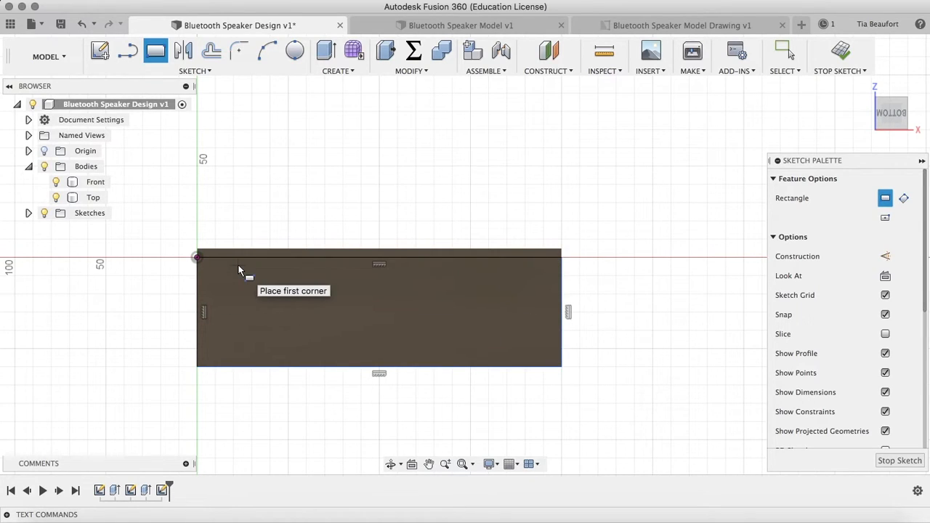
Dimension the rectangle's short side at 60 mm and its long outer side at 200 mm
key(d)
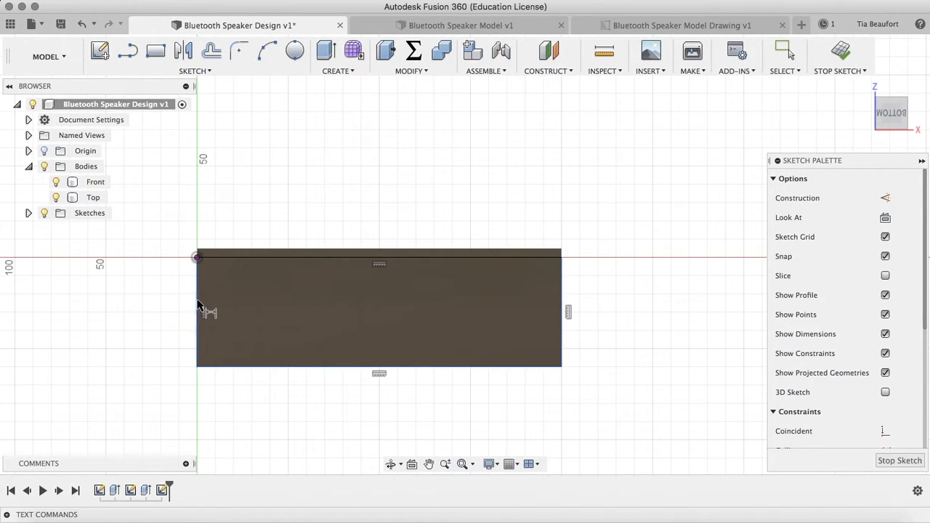
click(199, 307)
click(167, 302)
key(Return)
click(427, 366)
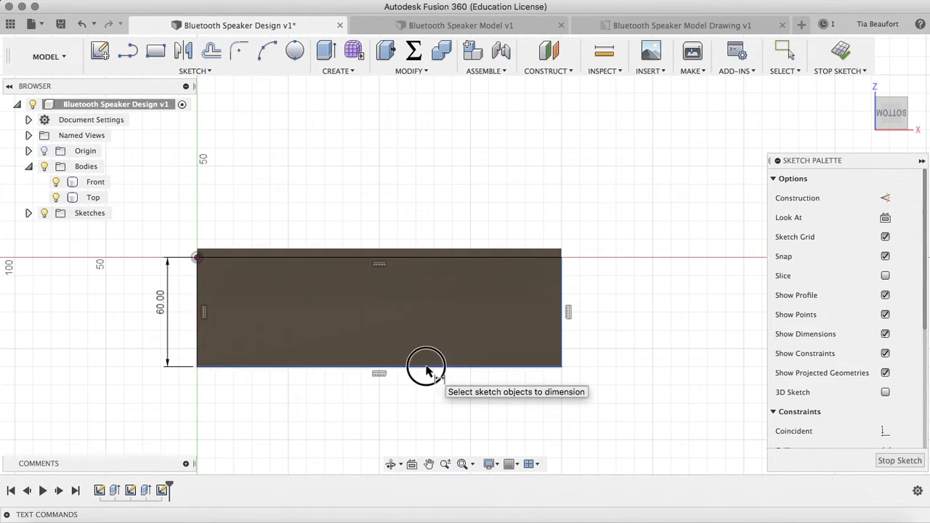
click(385, 415)
key(Return)
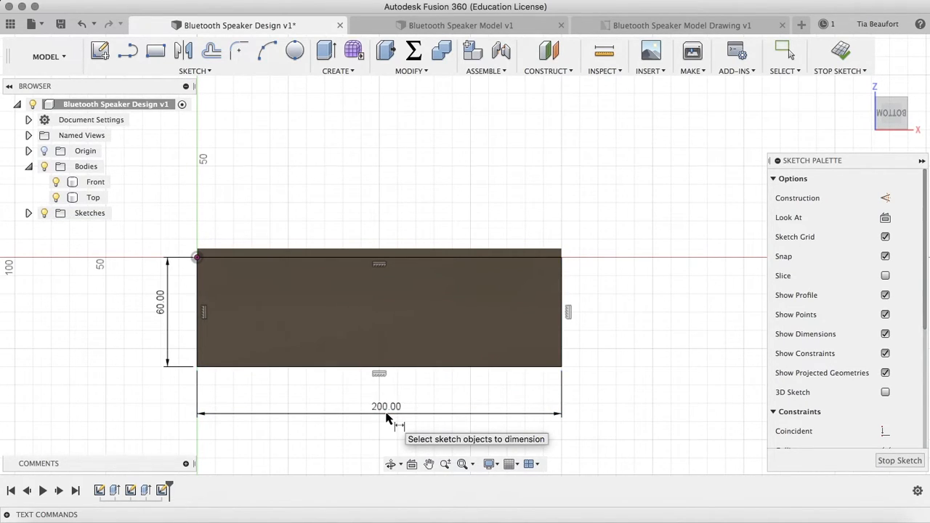
Extrude the 200 by 60 mm rectangle upward to one side as a new body, with the distance -thickness
click(329, 57)
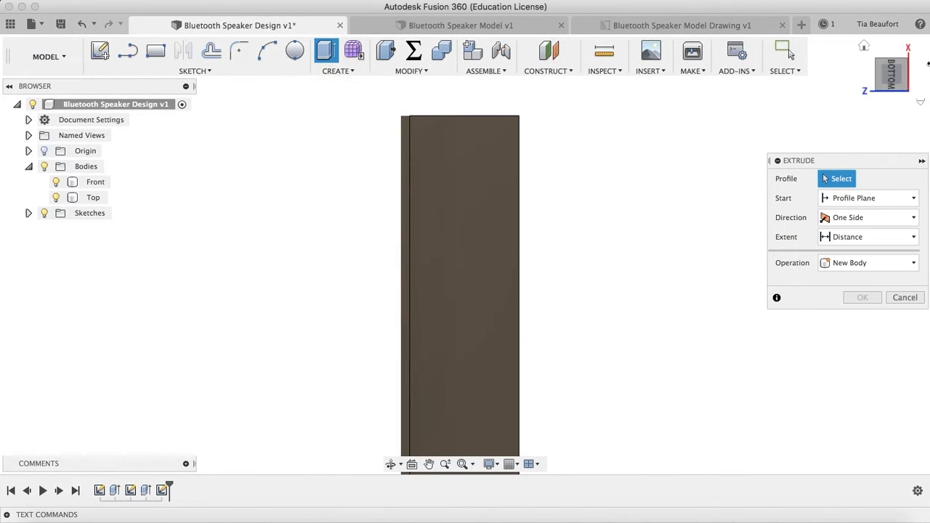
mouse_move(896, 64)
drag(883, 79, 845, 101)
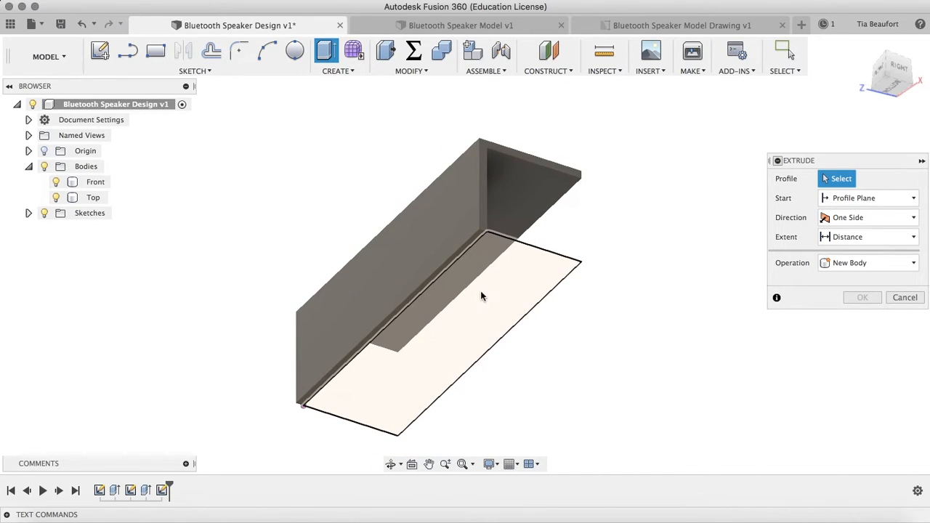
click(459, 331)
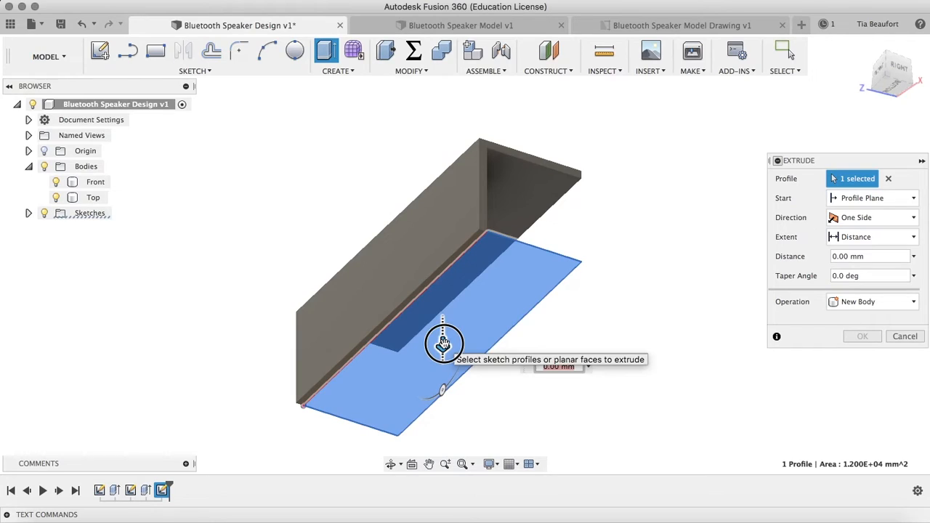
drag(444, 338, 441, 326)
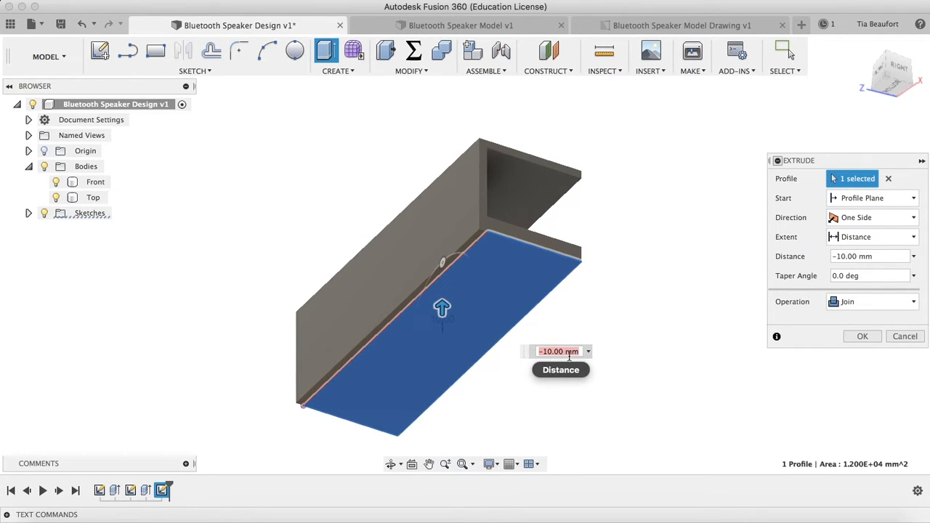
text(-t)
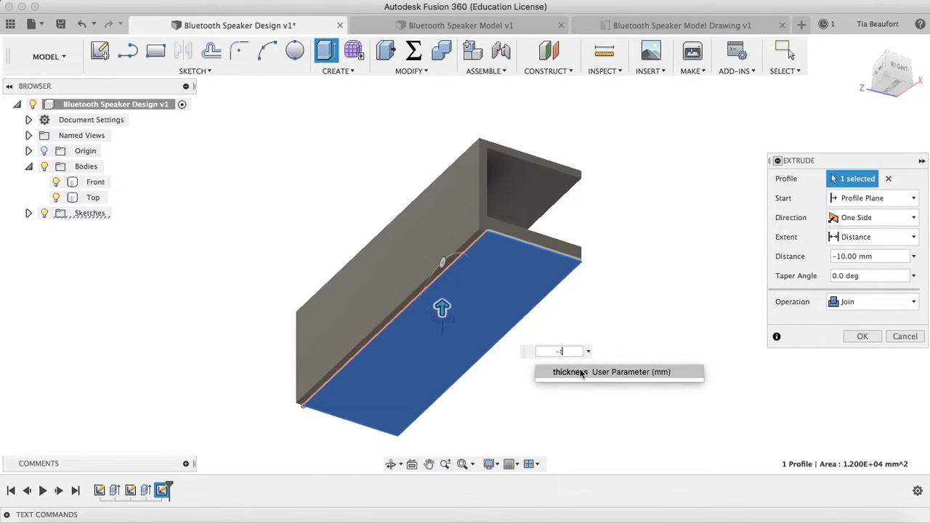
click(571, 371)
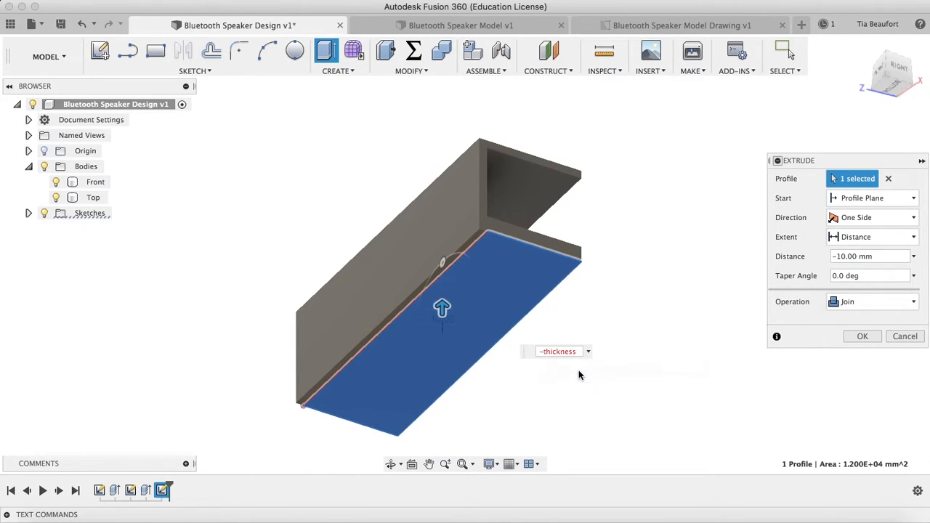
click(860, 301)
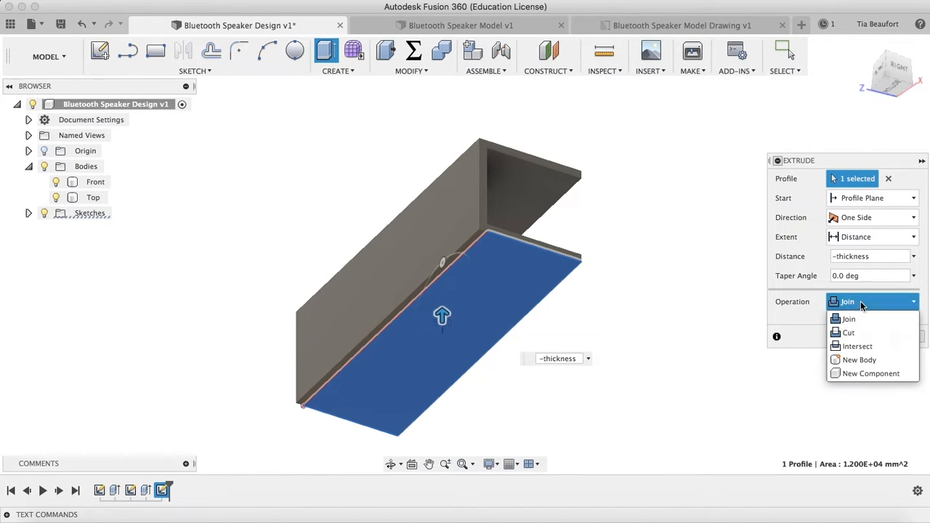
click(862, 361)
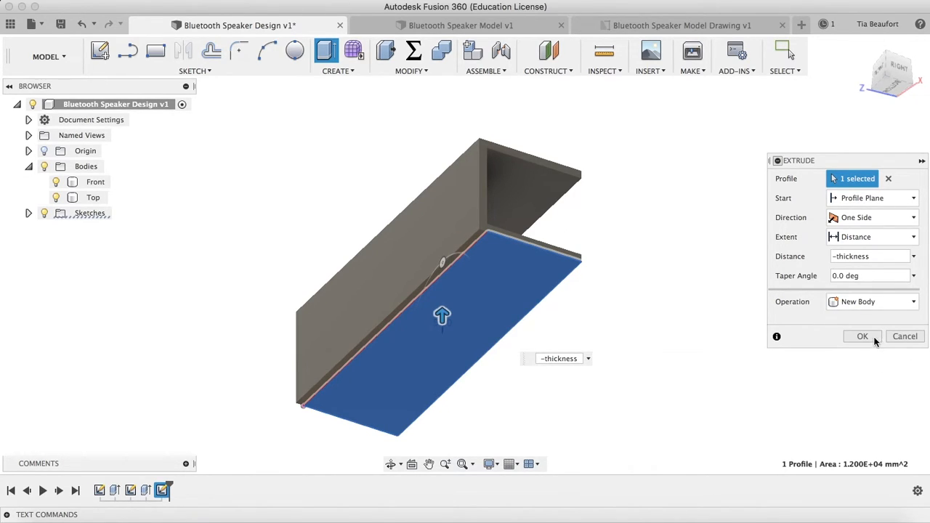
click(862, 336)
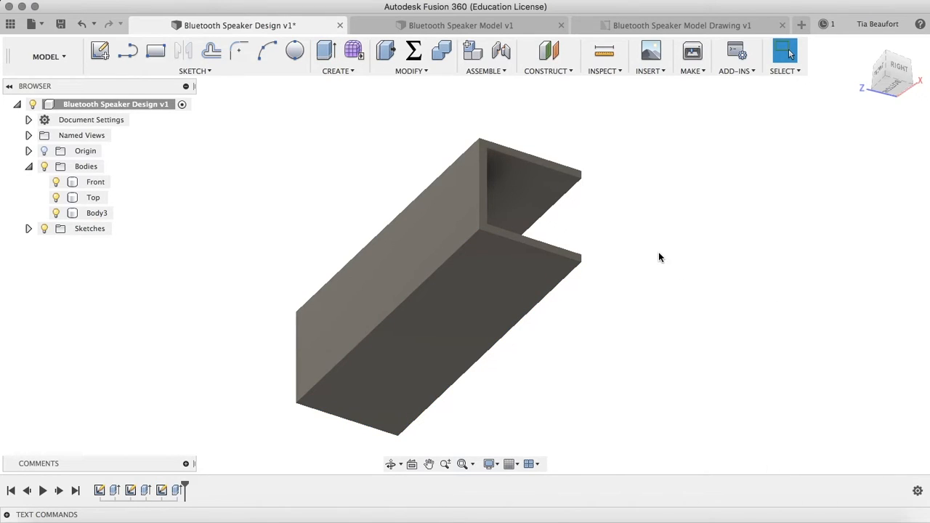
Set the visual style to Shaded with Visible Edges Only
scroll(658, 252, right, 3)
shift+scroll(658, 252, down, 5)
shift+scroll(658, 252, down, 5)
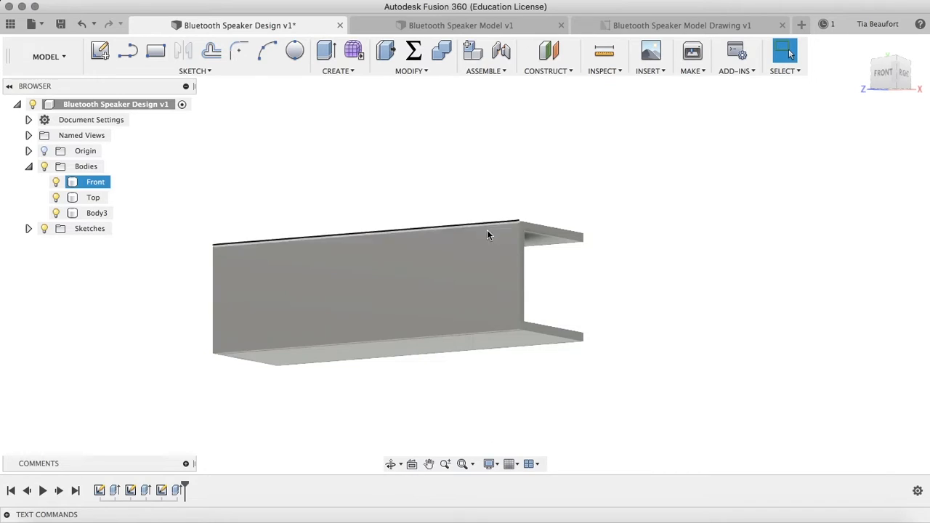
click(490, 463)
mouse_move(517, 352)
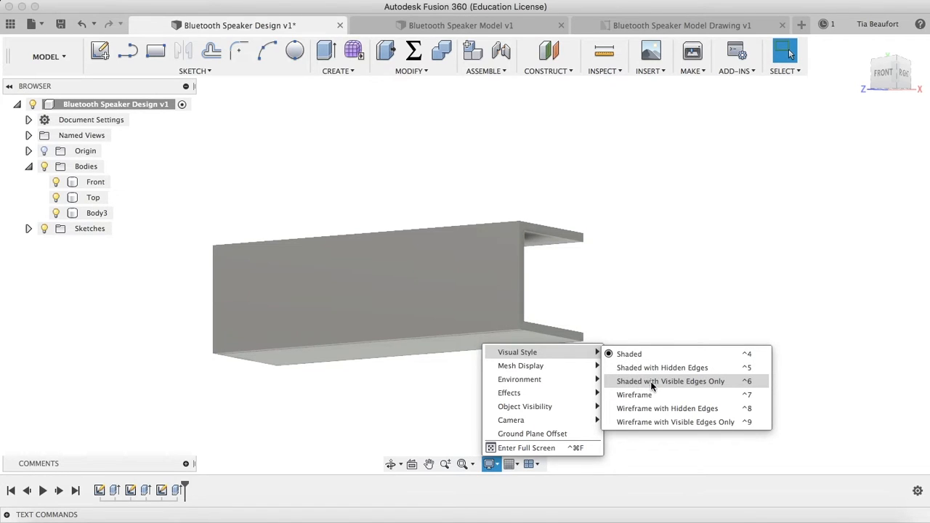
click(642, 383)
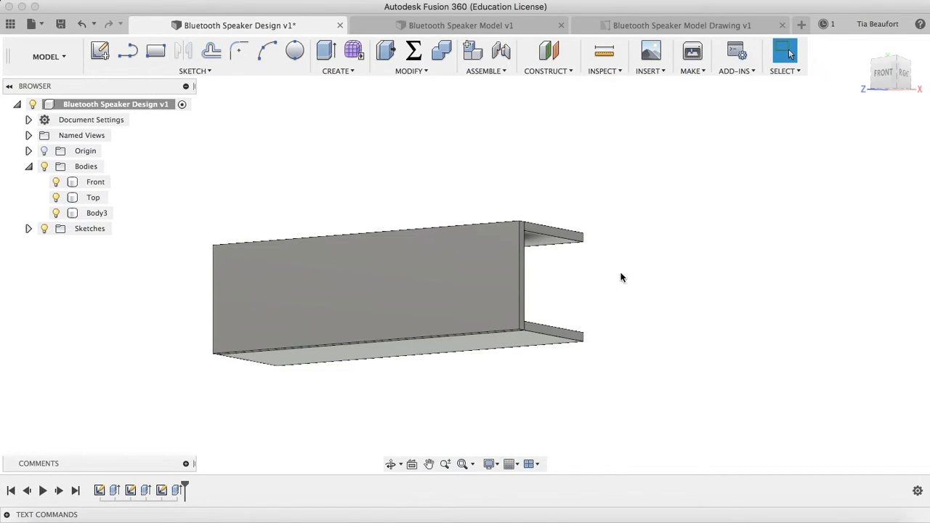
Rename the new lower panel body to "Bottom"
shift+scroll(679, 318, down, 10)
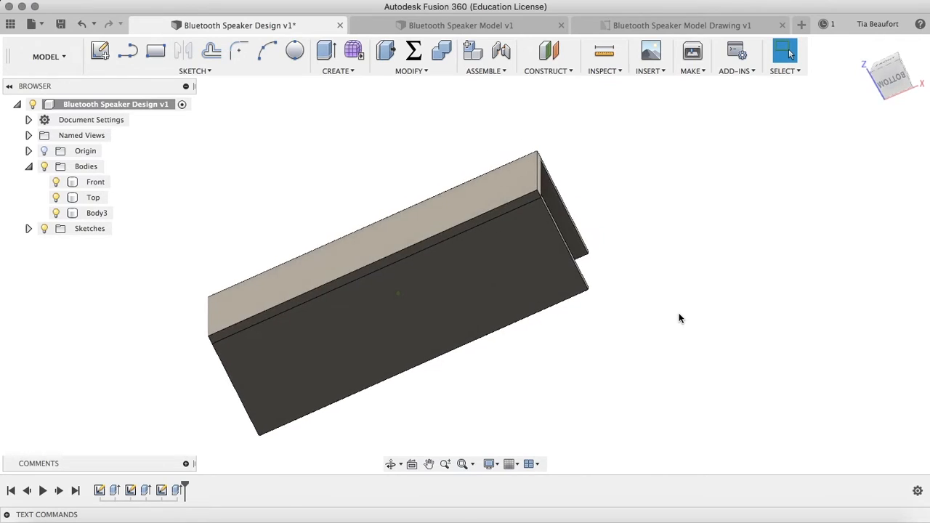
shift+scroll(679, 318, down, 10)
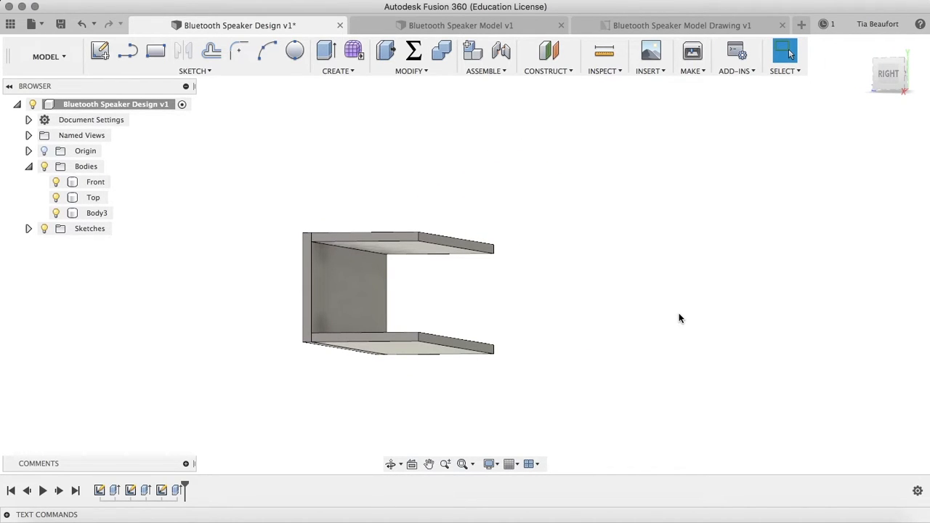
scroll(676, 318, up, 5)
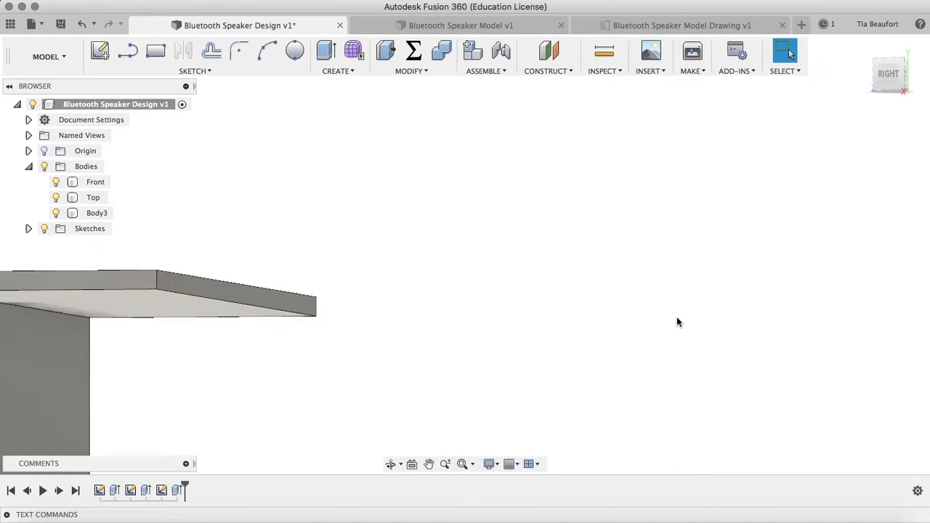
scroll(676, 318, down, 3)
scroll(676, 317, left, 5)
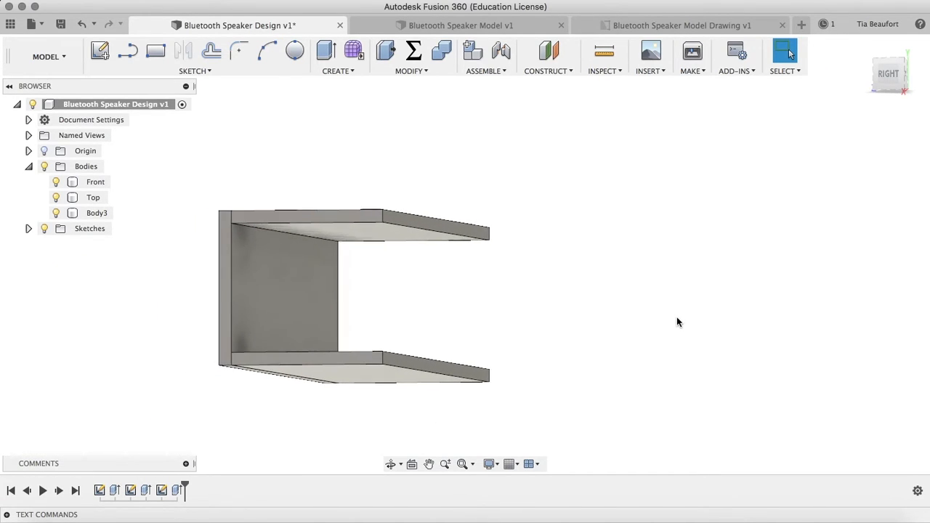
shift+scroll(676, 318, left, 10)
shift+scroll(676, 322, up, 5)
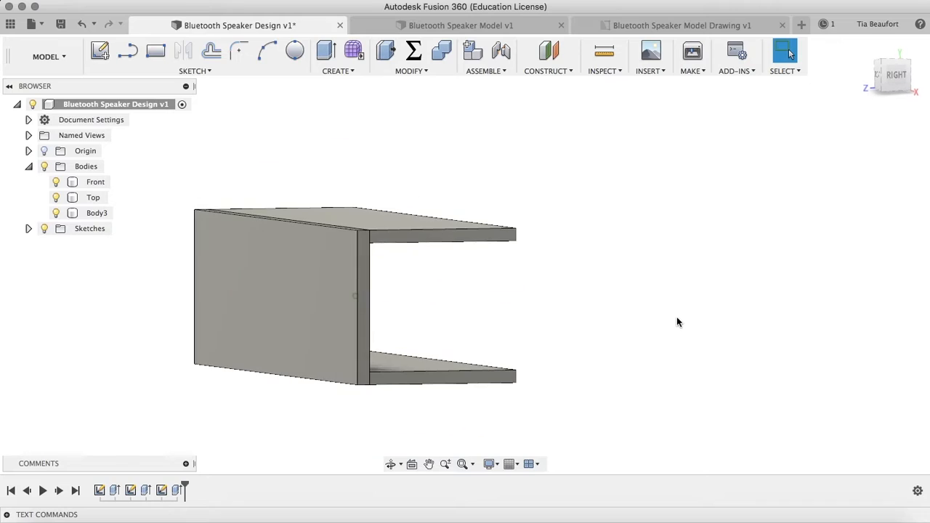
click(95, 212)
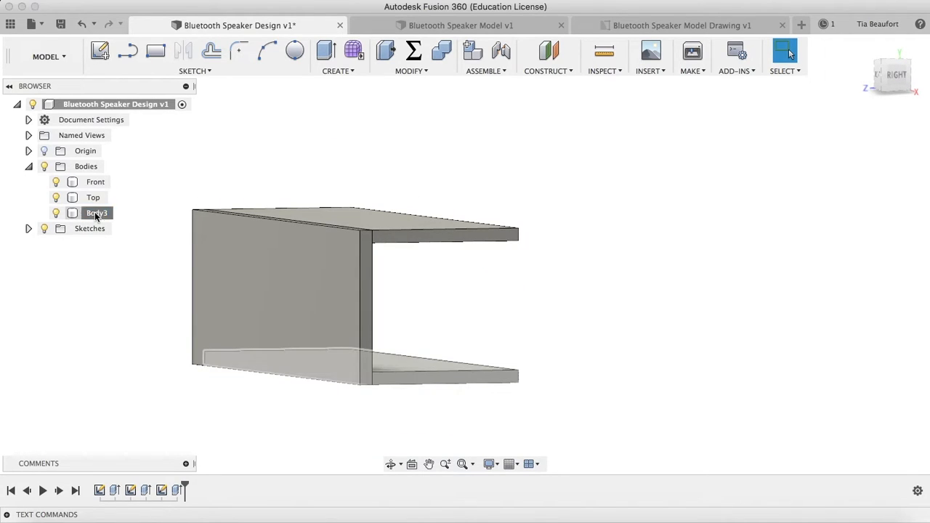
double_click(100, 213)
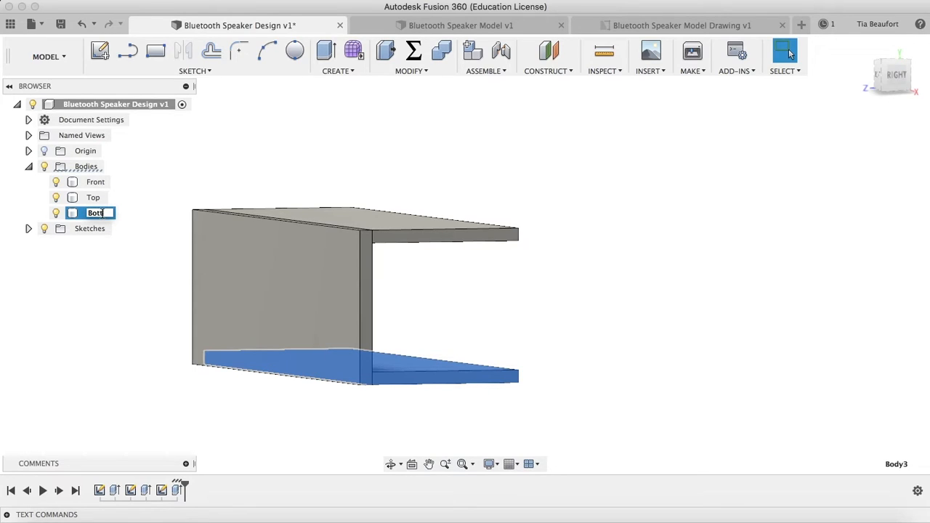
key(Return)
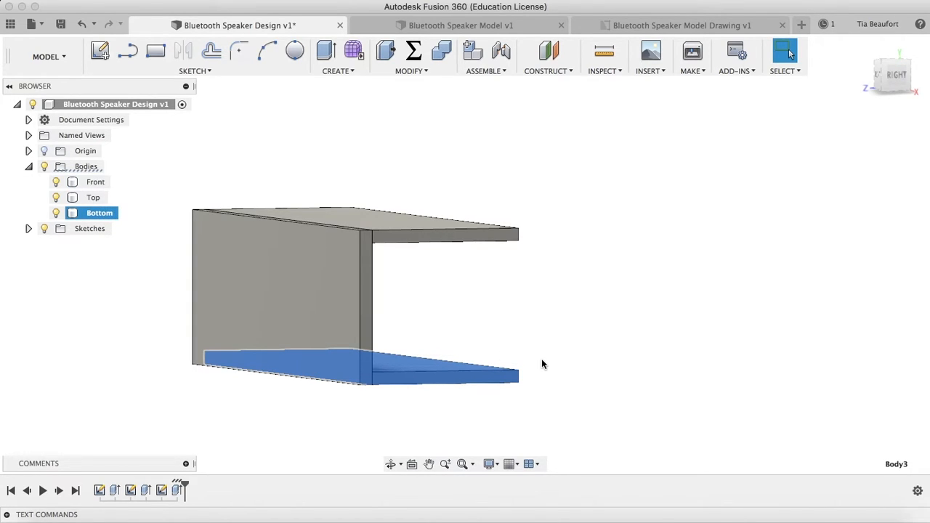
Sketch a two-point rectangle on the Front panel's right end face plane, filling the opening between the Top and Bottom panels
shift+scroll(542, 360, right, 5)
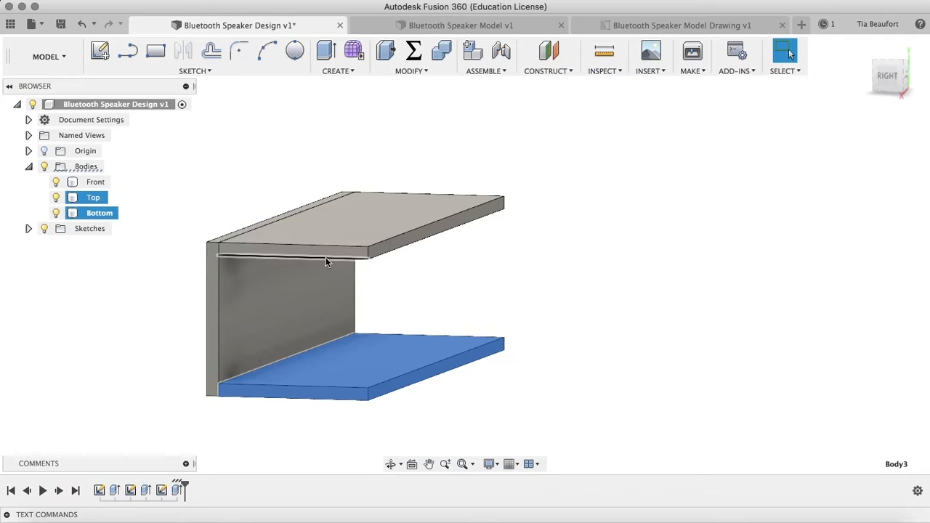
click(203, 228)
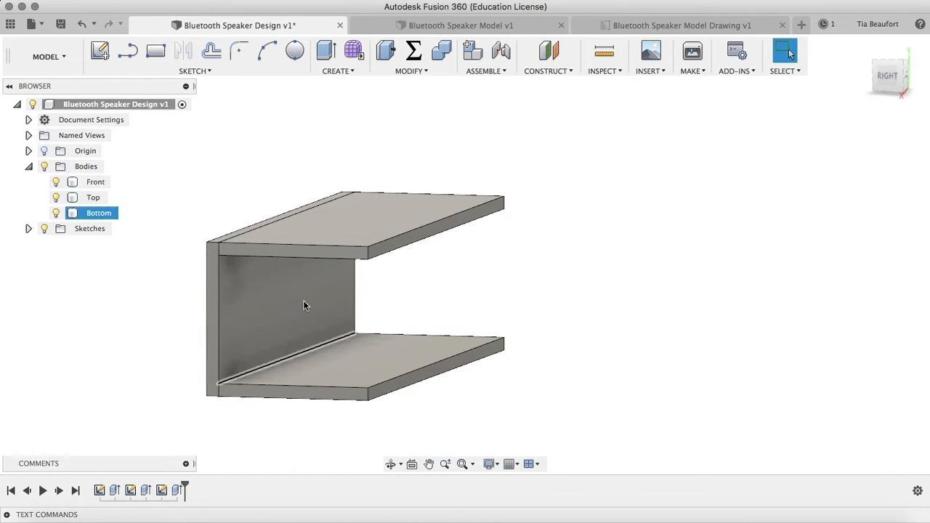
click(101, 51)
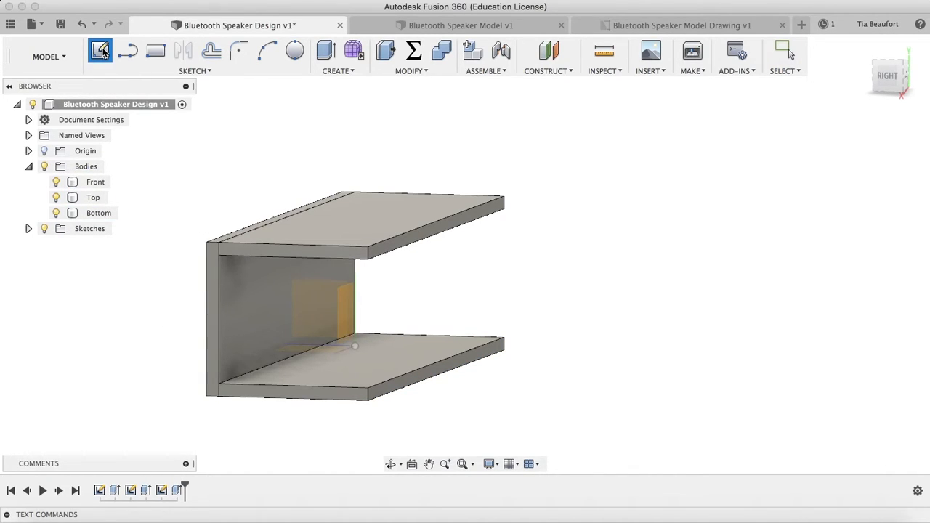
click(235, 267)
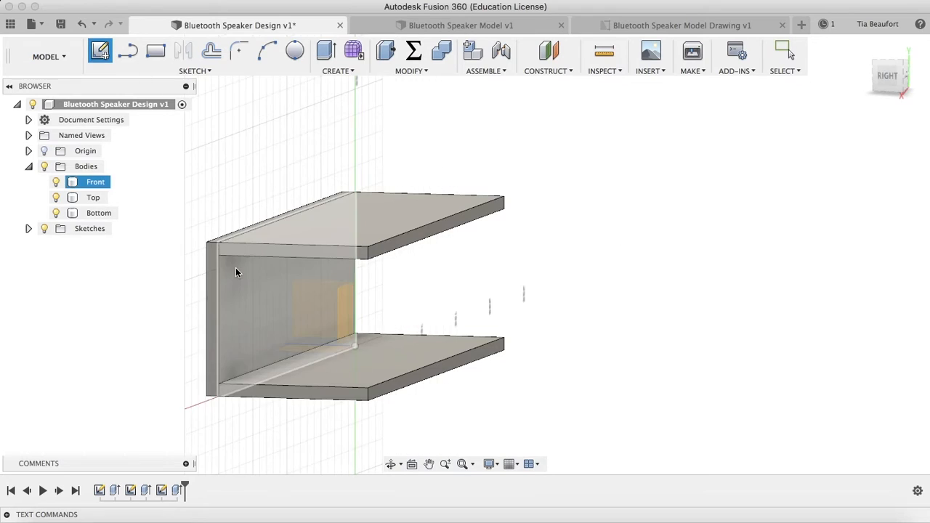
click(215, 305)
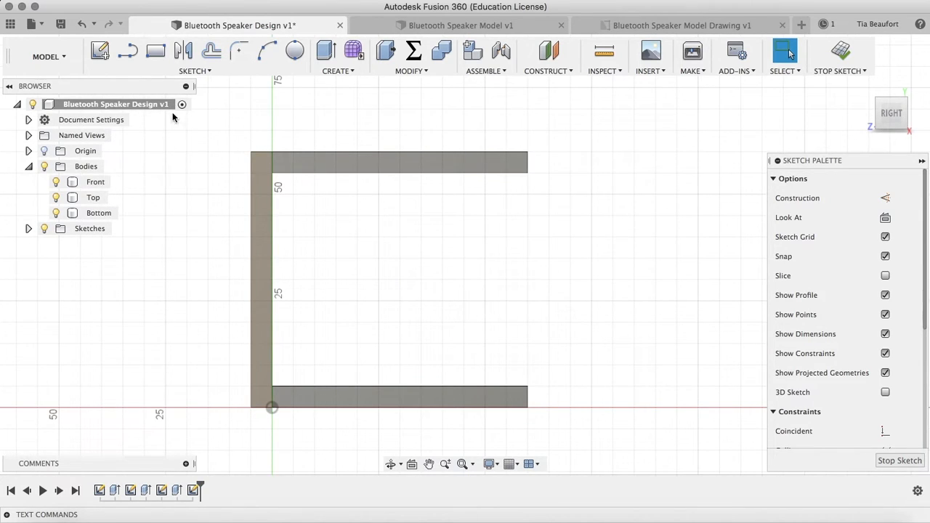
click(156, 52)
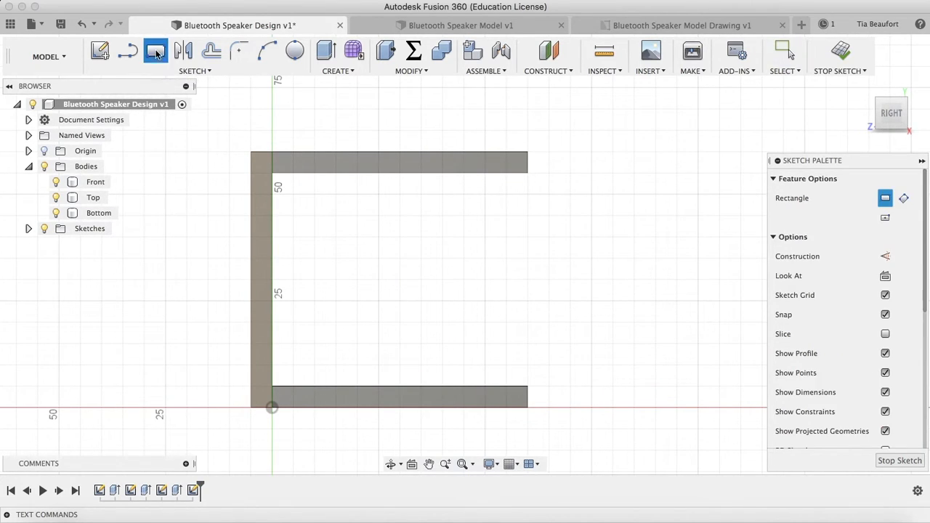
click(271, 172)
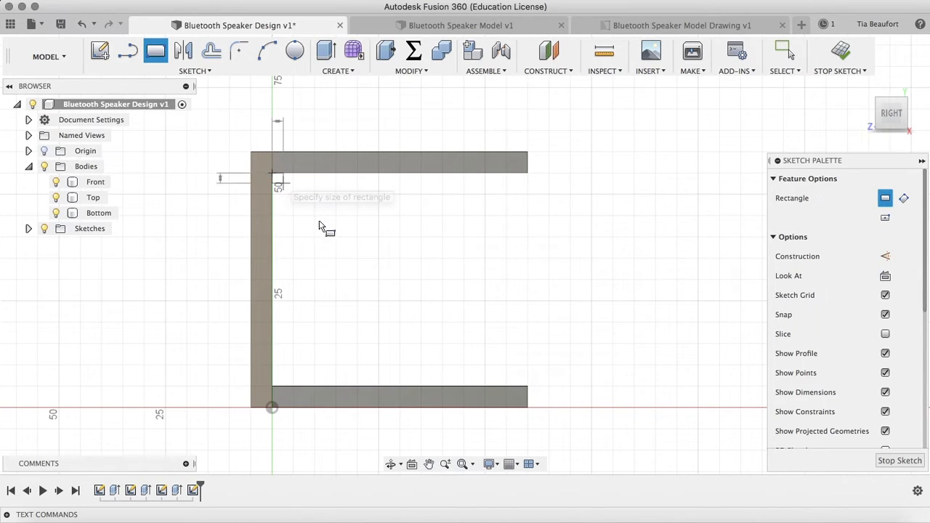
click(528, 392)
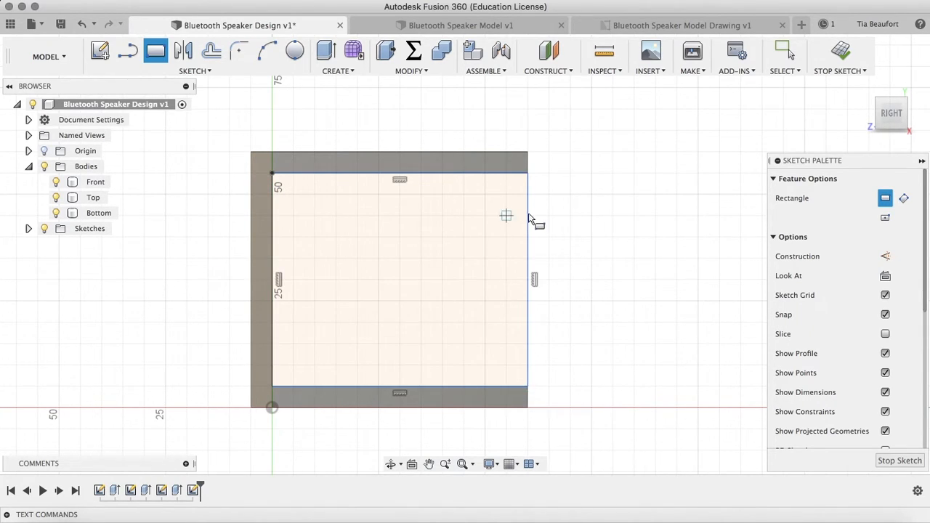
Extrude the right-side rectangle inward to one side as a new body, with the distance -thickness
click(332, 49)
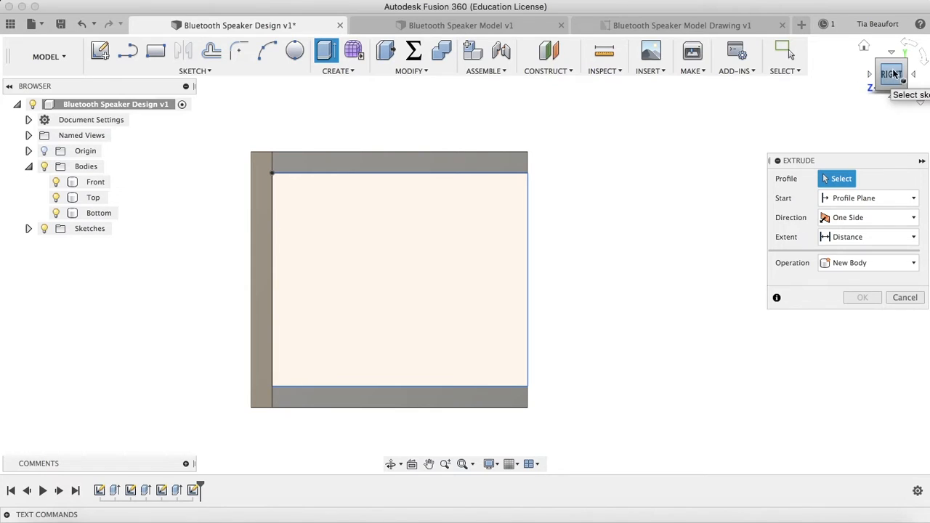
mouse_move(890, 74)
mouse_down()
mouse_move(882, 67)
mouse_move(872, 79)
mouse_up()
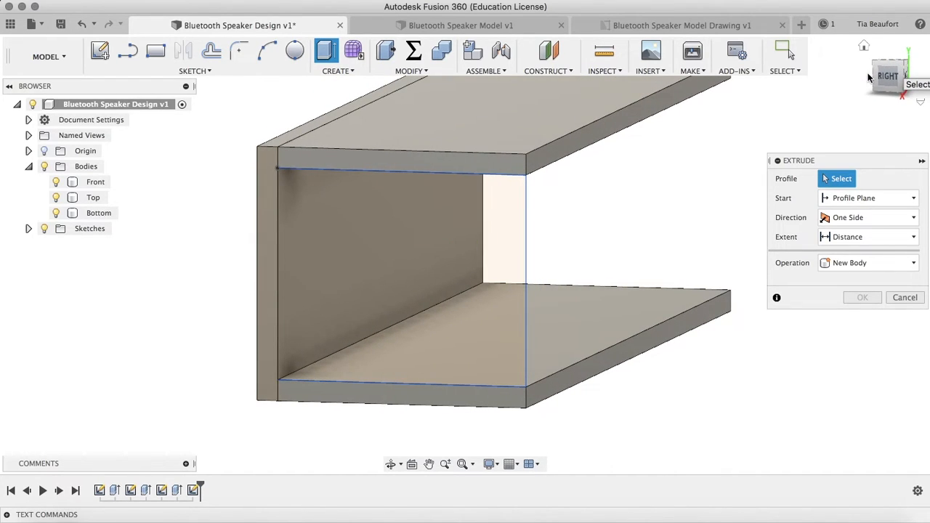
click(480, 251)
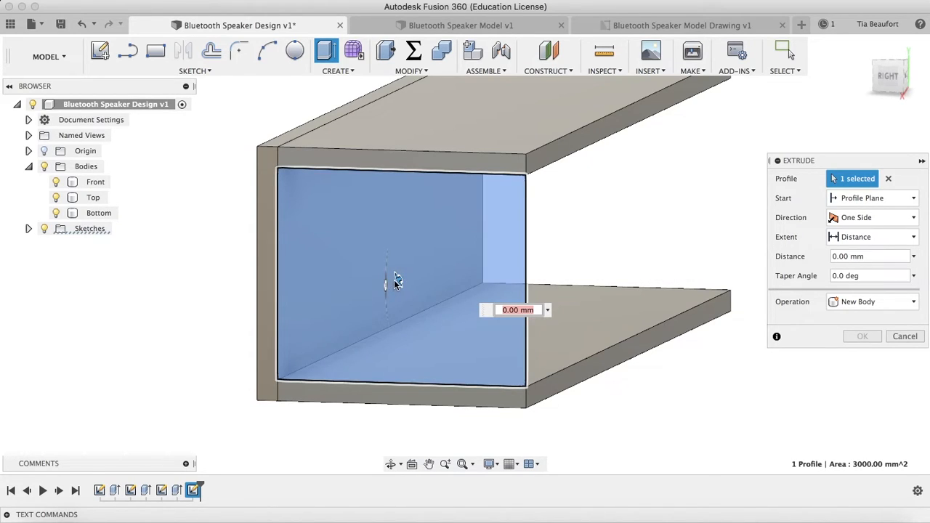
drag(396, 276, 409, 272)
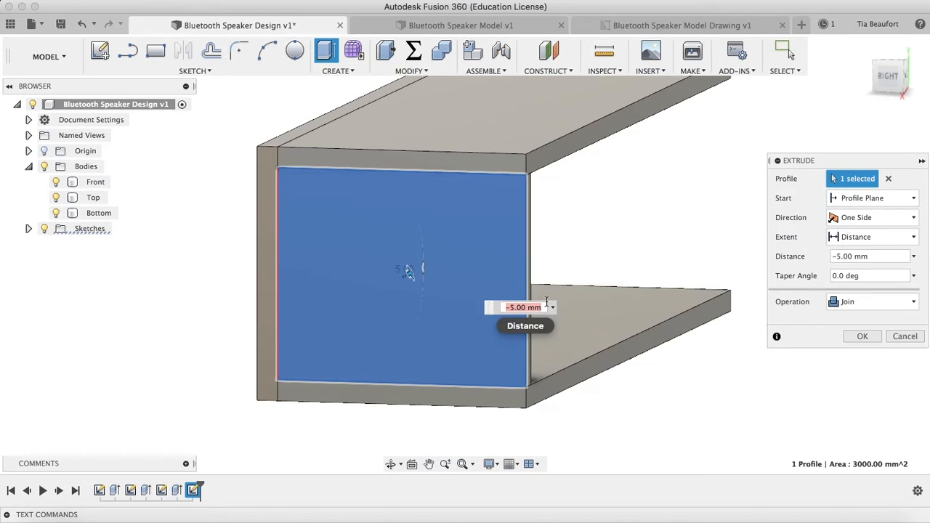
text(t)
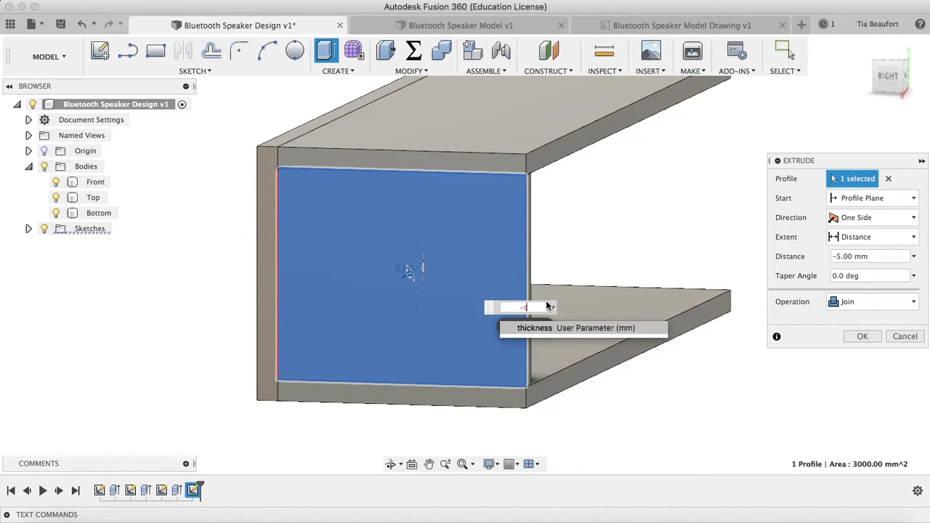
click(551, 327)
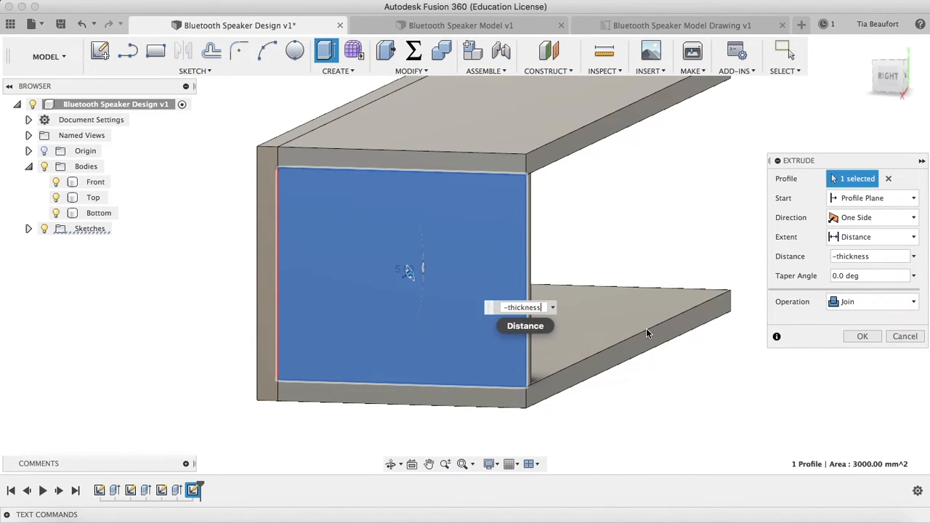
click(898, 86)
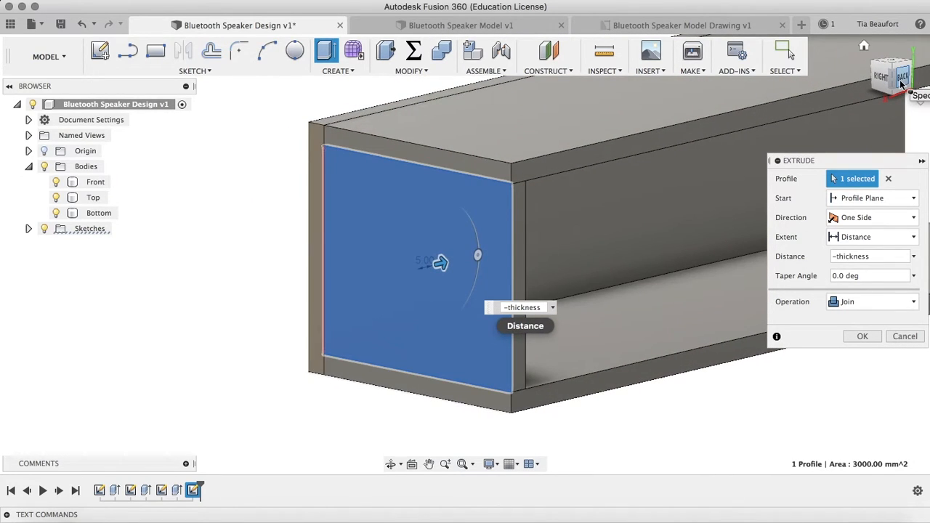
click(858, 301)
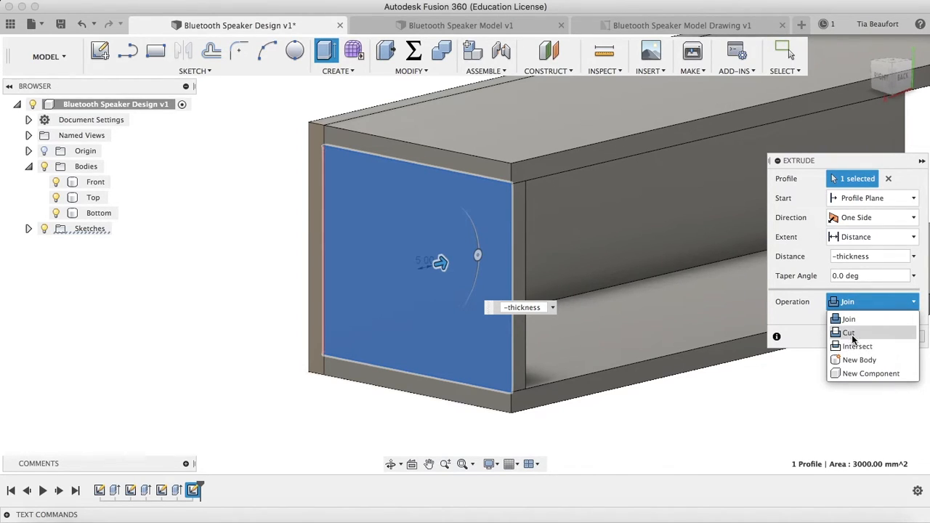
click(858, 360)
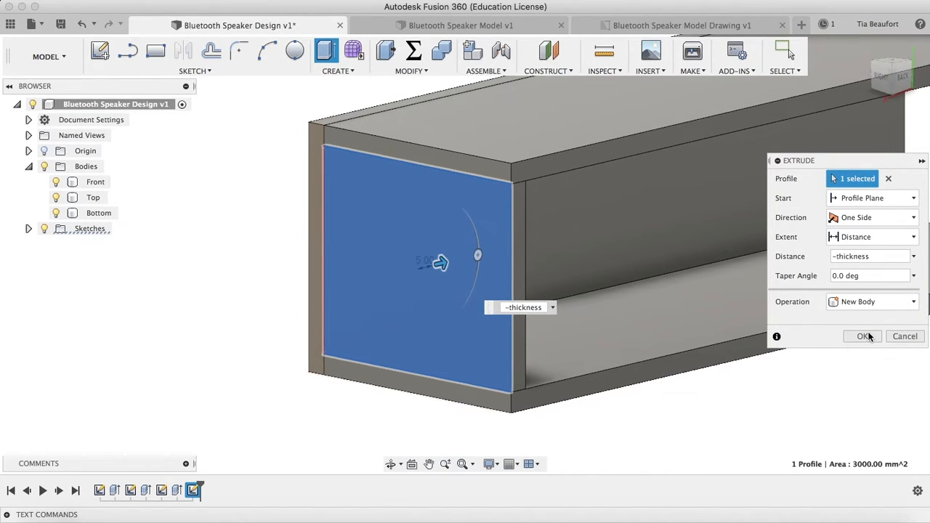
click(866, 336)
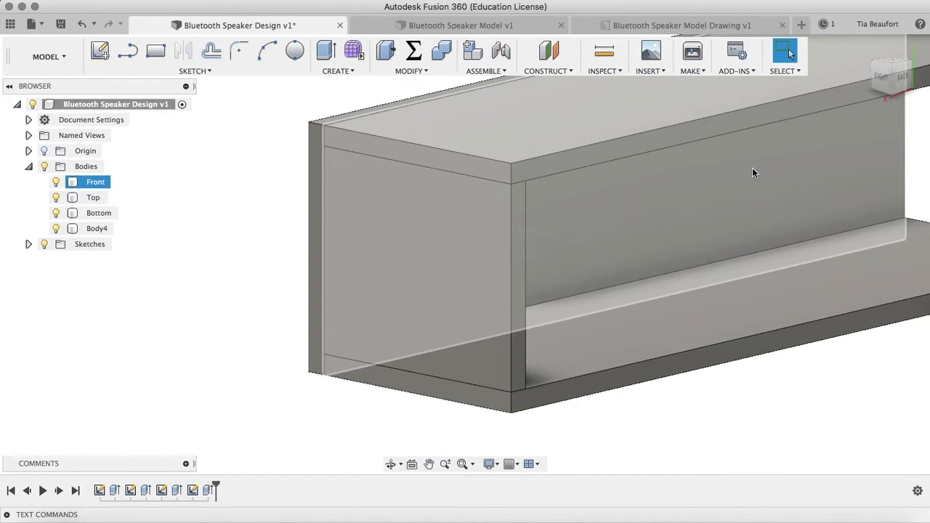
Rename the new right side panel body to "Side R"
scroll(752, 169, right, 3)
click(97, 229)
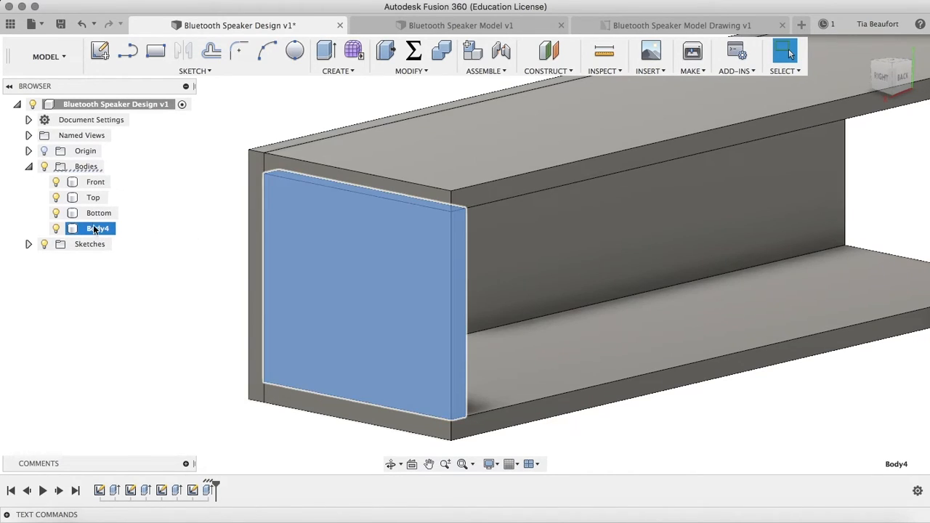
double_click(94, 230)
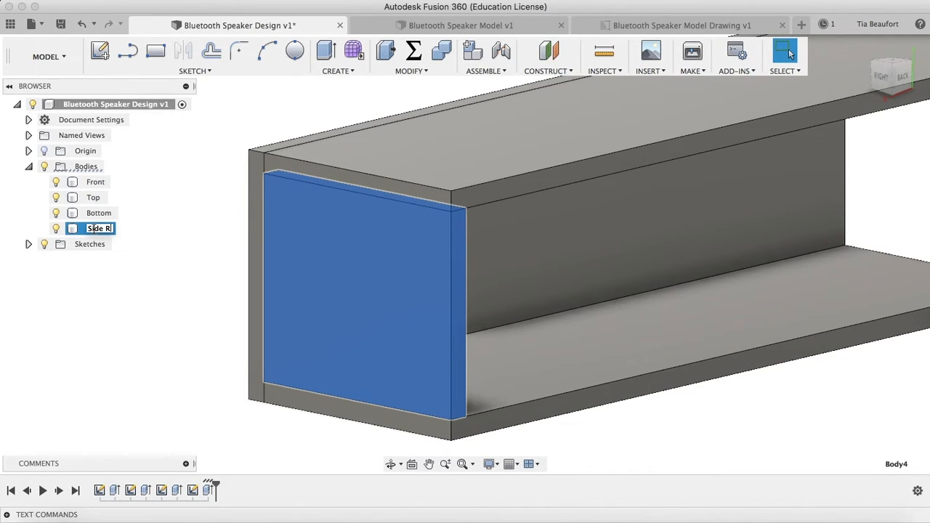
click(597, 294)
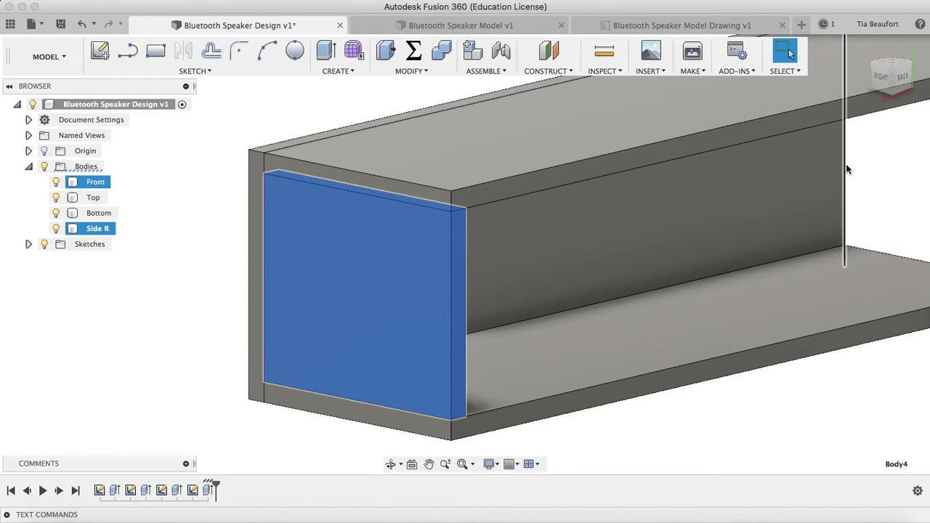
Start a new sketch on the Front panel's end face at the open left side of the enclosure
shift+click(427, 277)
scroll(898, 191, down, 5)
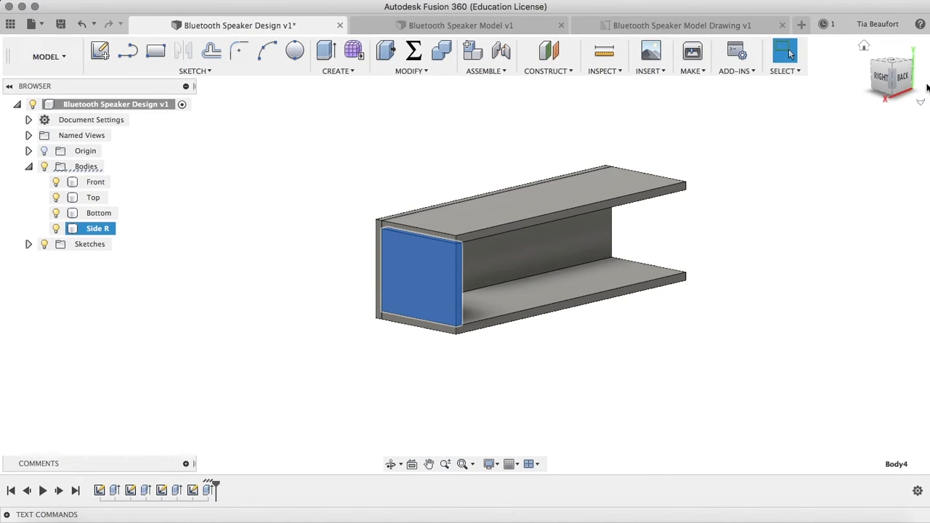
drag(901, 75, 895, 85)
click(900, 82)
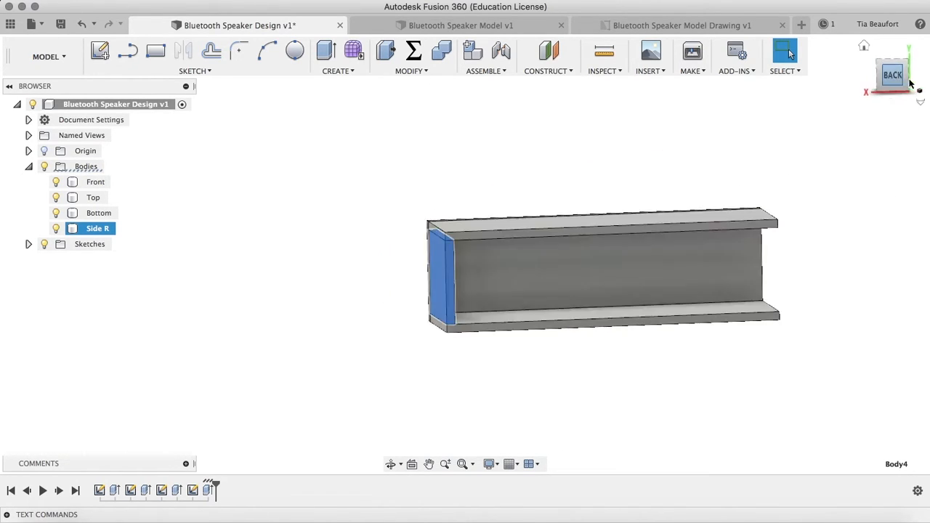
click(914, 76)
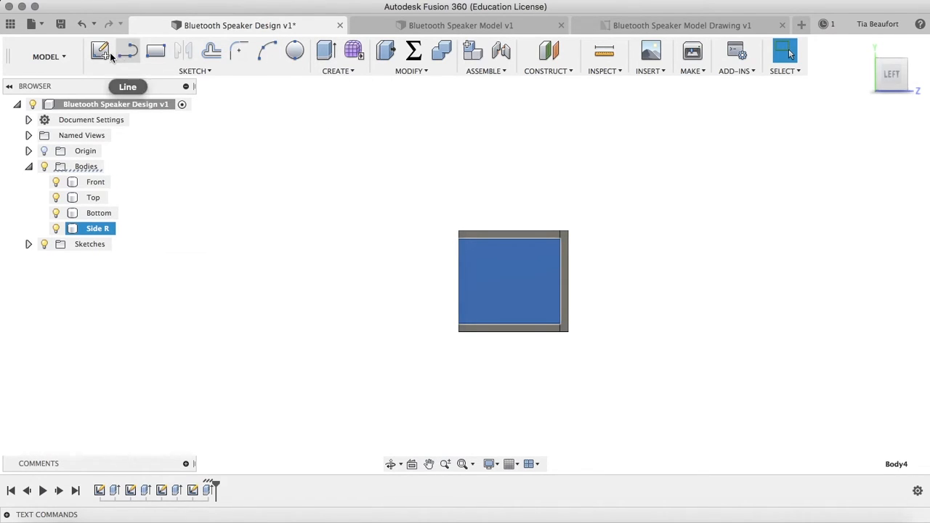
click(397, 274)
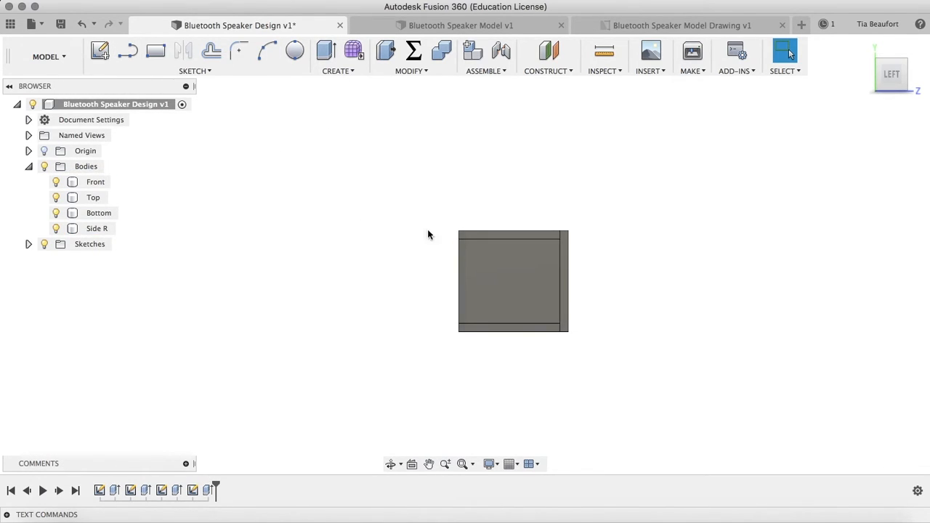
click(100, 51)
click(552, 279)
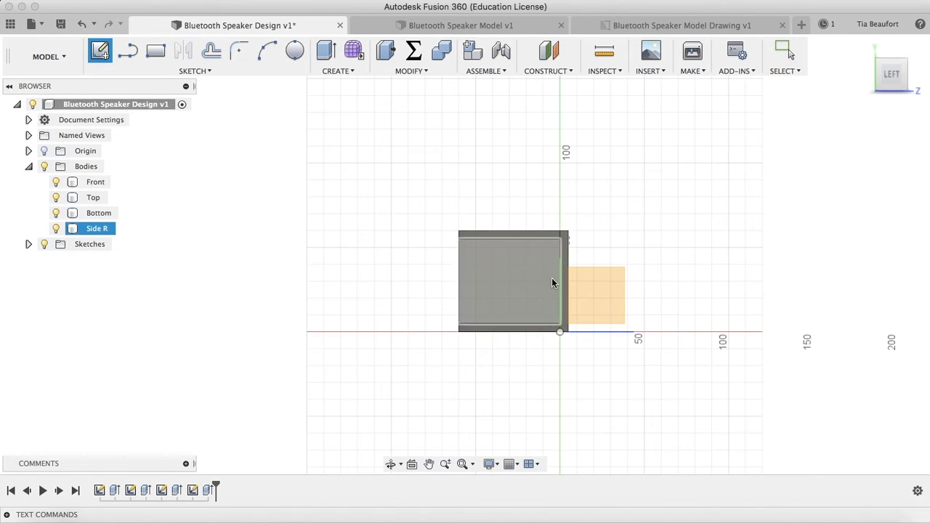
scroll(555, 279, up, 5)
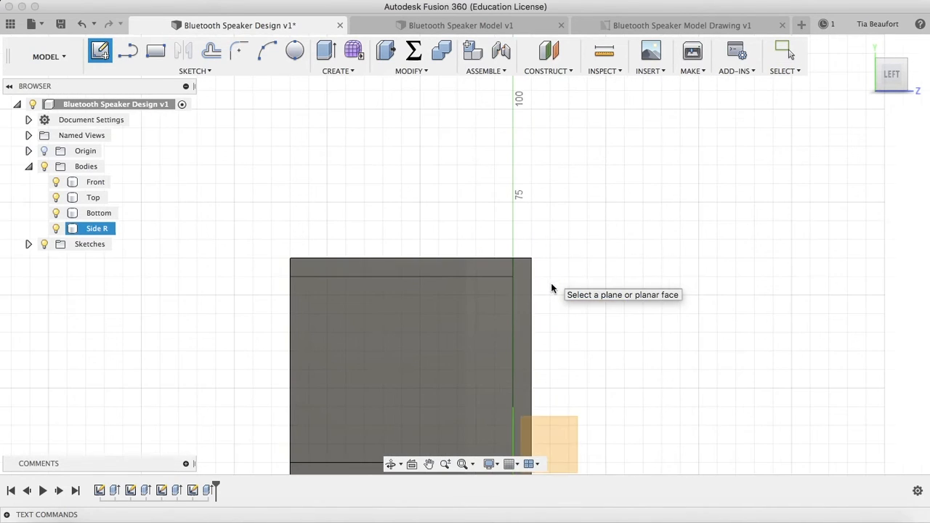
click(521, 308)
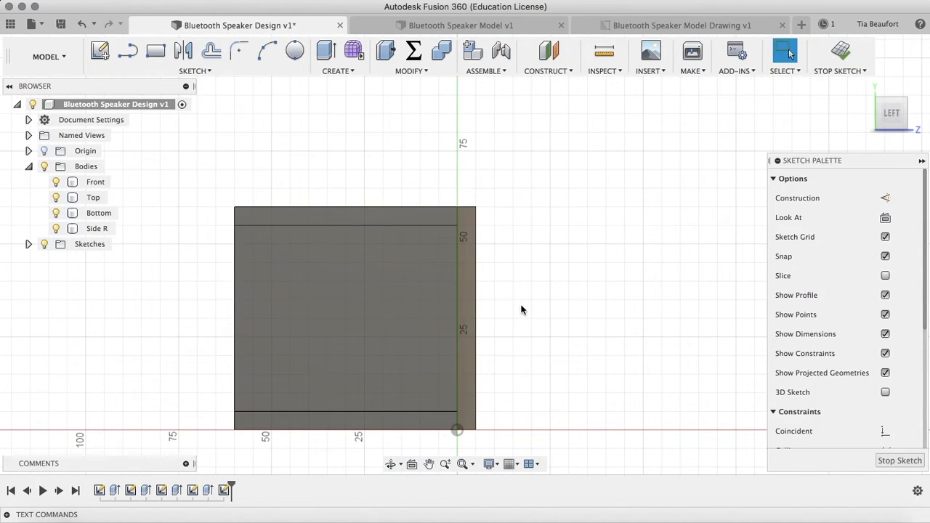
Draw a two-point rectangle from the Top panel's inner front corner to the Bottom panel's inner rear corner
click(156, 53)
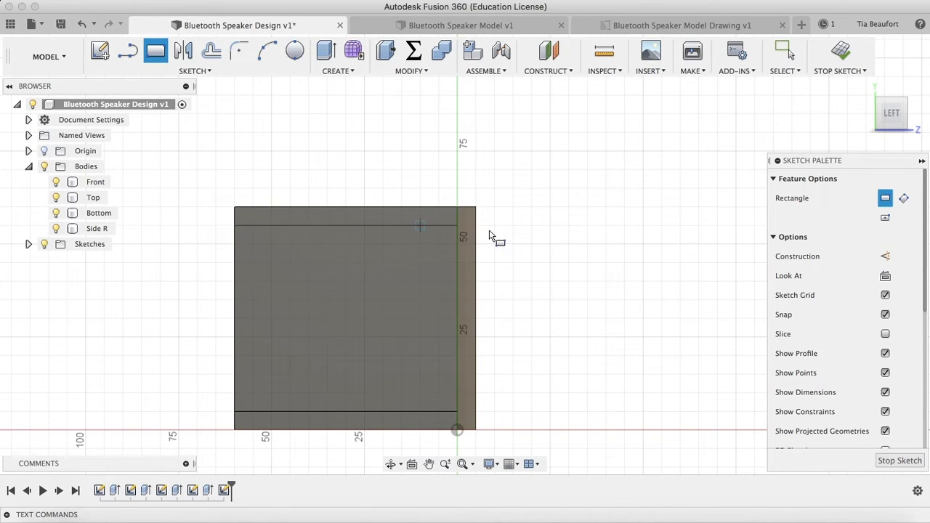
scroll(455, 226, up, 5)
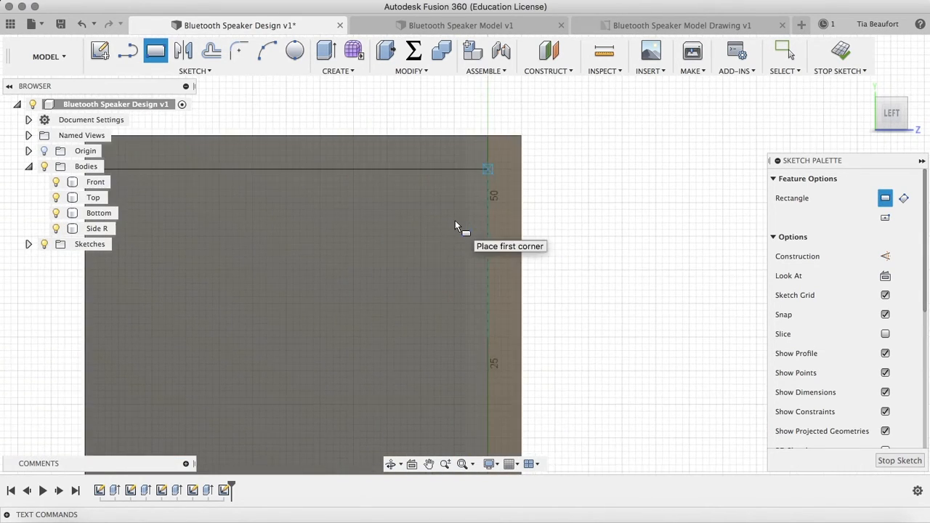
scroll(454, 225, down, 2)
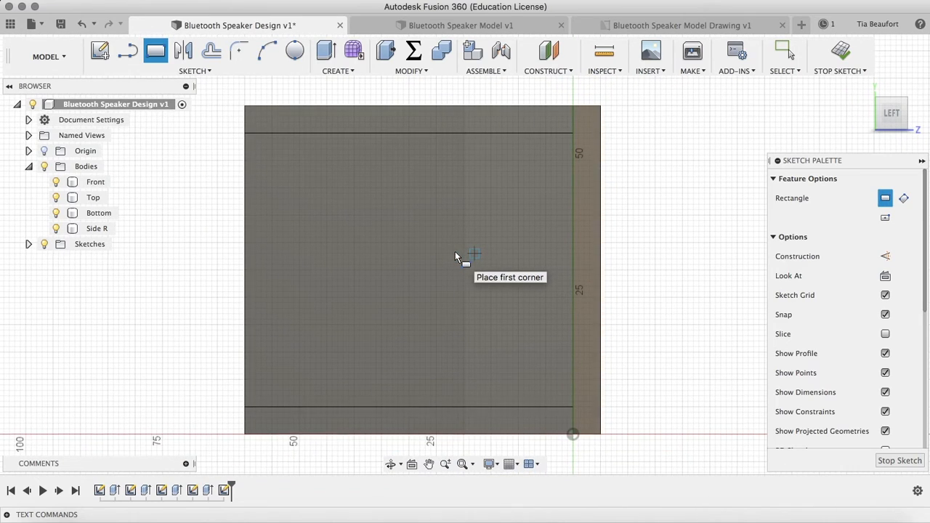
click(573, 134)
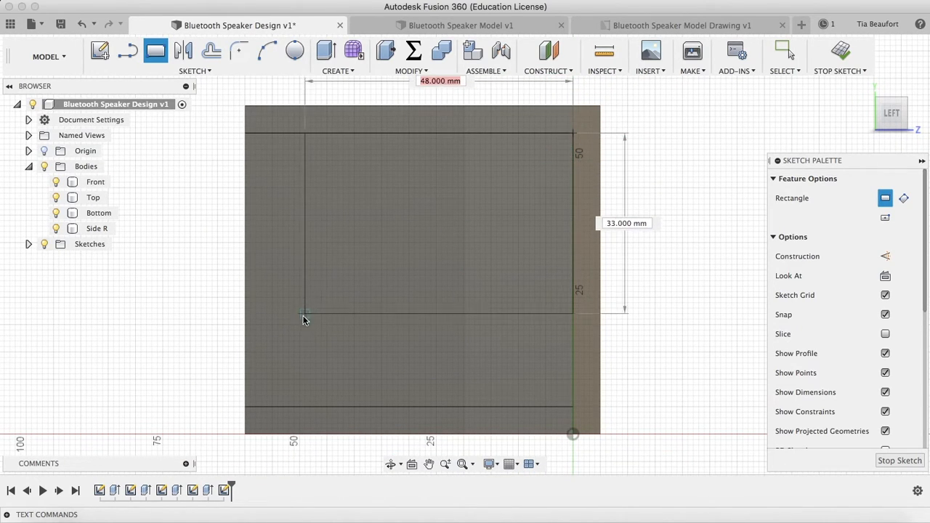
click(247, 408)
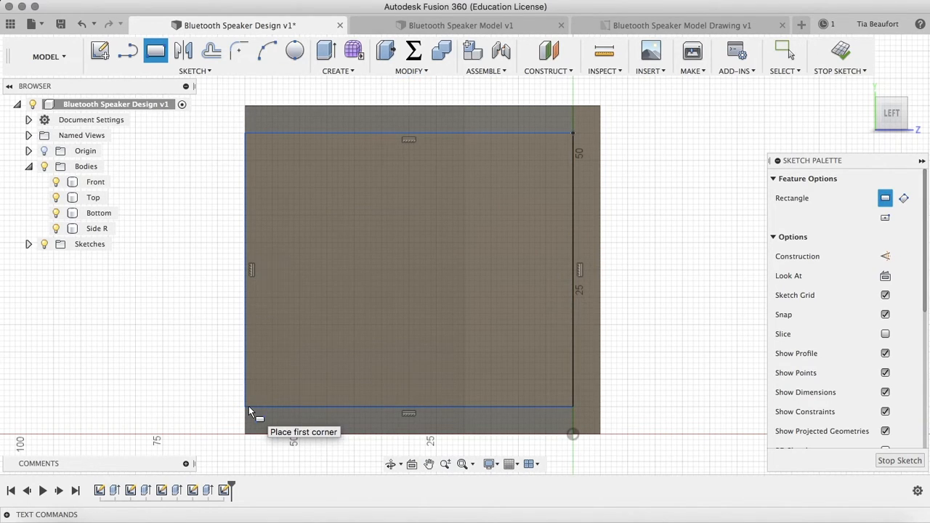
Extrude the left-side rectangle inward to one side as a new body, with the distance -thickness
click(325, 51)
click(390, 209)
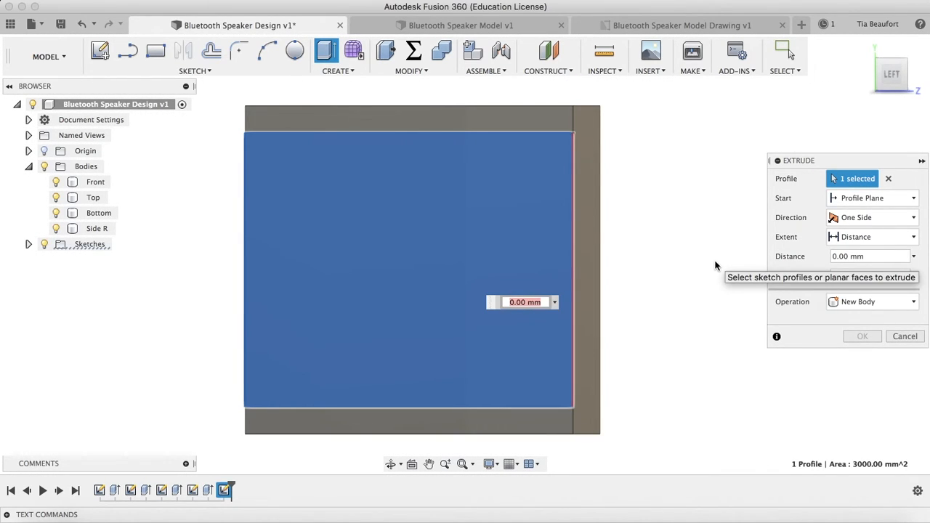
text(-t)
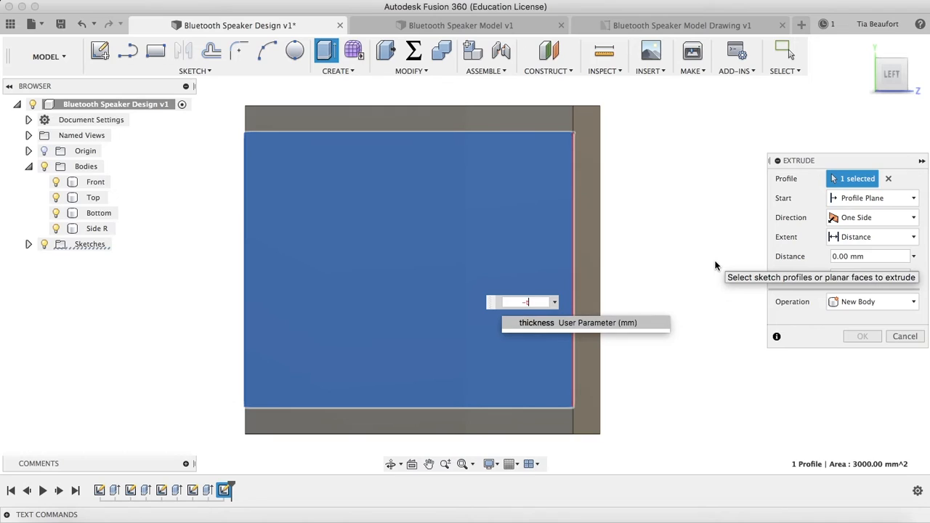
click(623, 322)
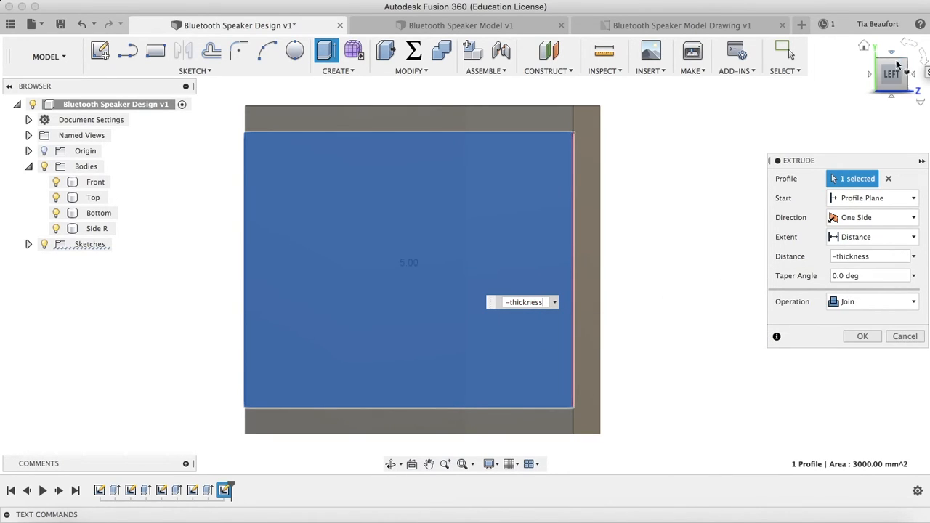
click(863, 300)
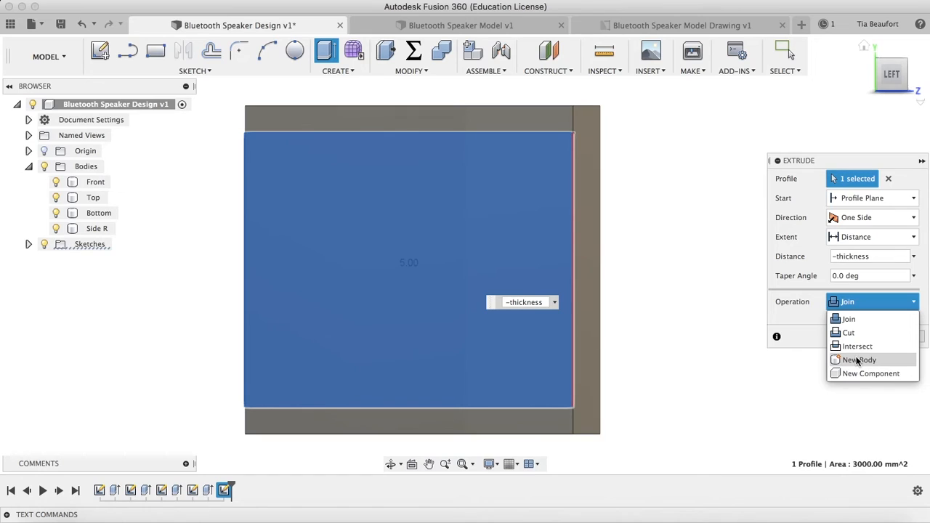
click(856, 356)
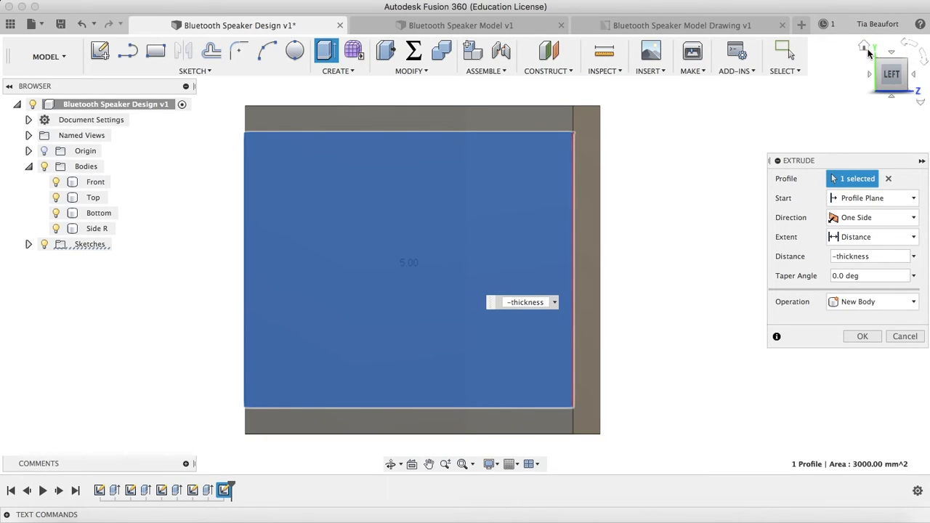
drag(892, 75, 54, 82)
click(860, 336)
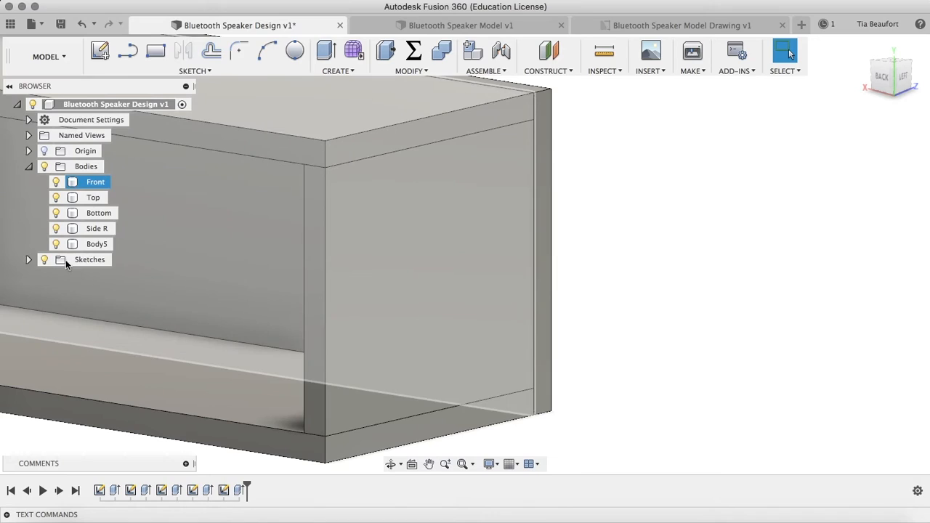
Rename the new left side panel body to "Side L"
click(98, 245)
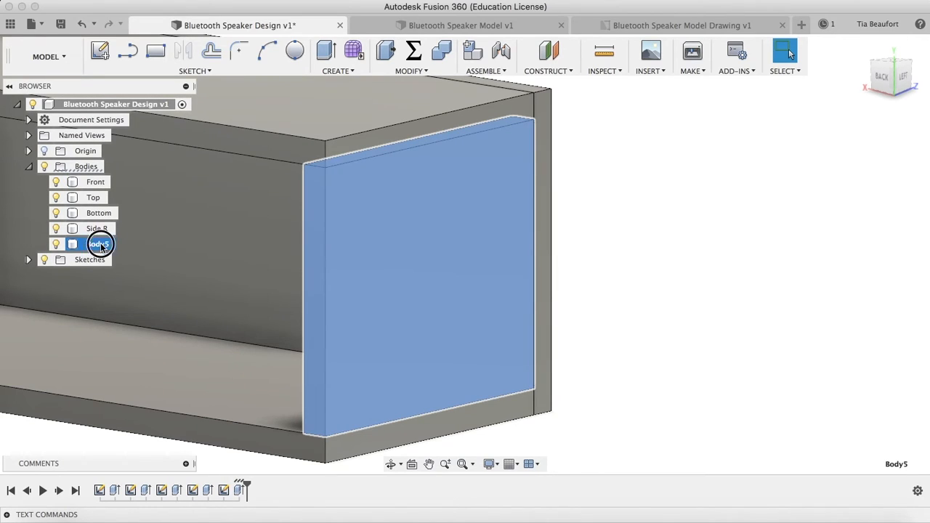
double_click(100, 244)
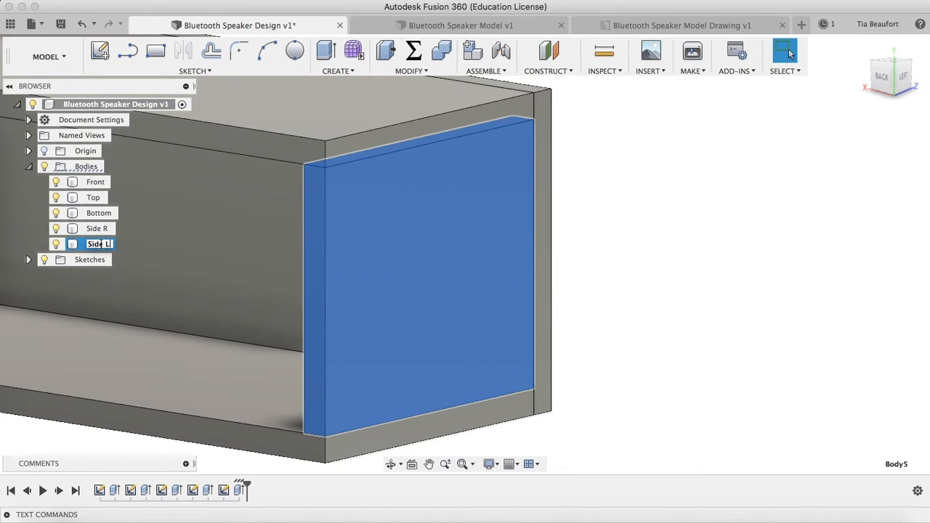
text(Side L)
key(Return)
click(677, 197)
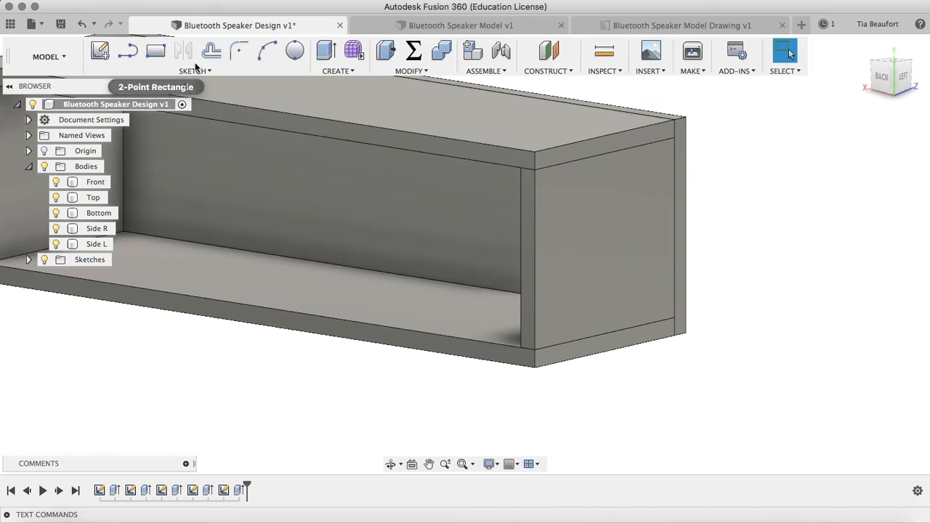
Sketch a two-point rectangle on the Top panel's rear edge face, spanning opposite outer corners of the enclosure's open back
click(105, 51)
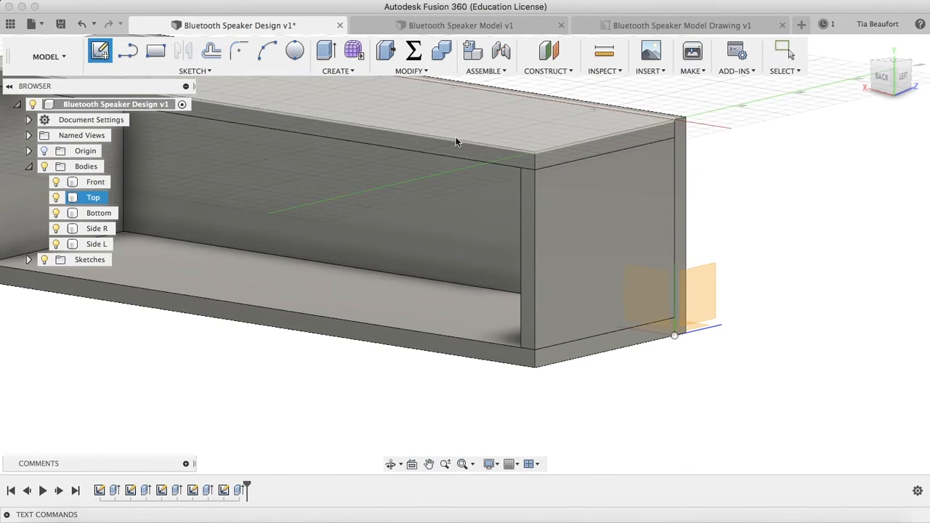
click(507, 163)
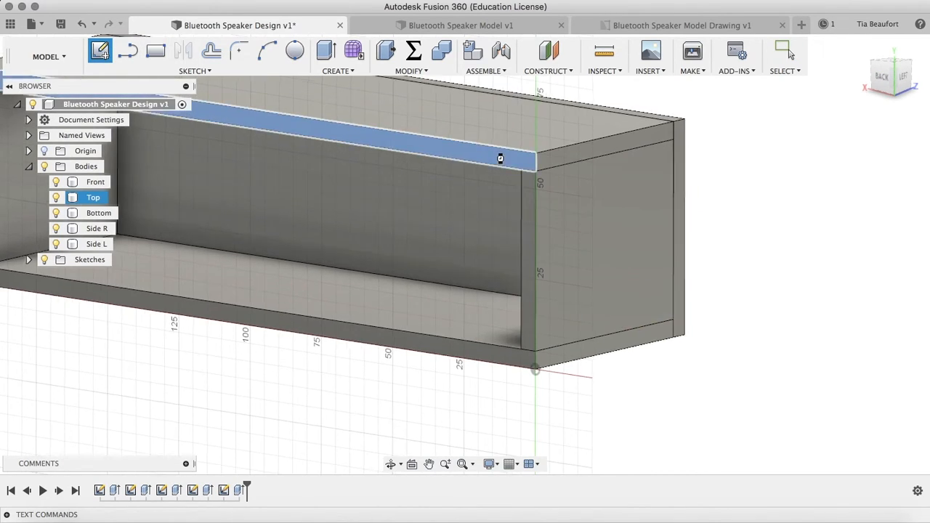
click(497, 154)
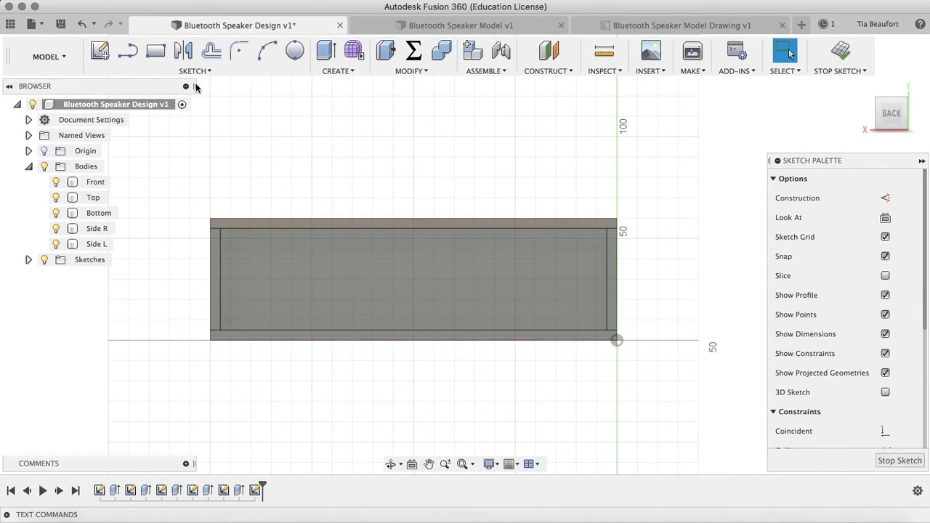
click(155, 51)
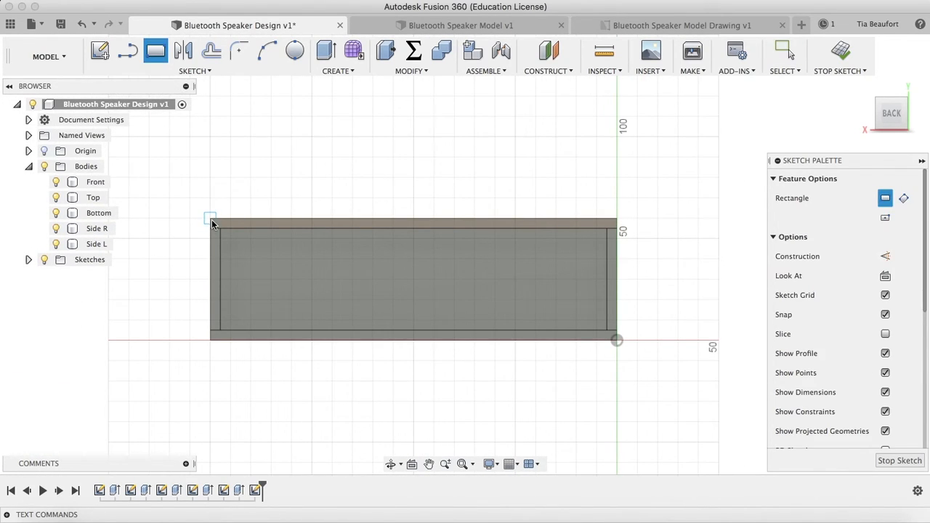
click(211, 220)
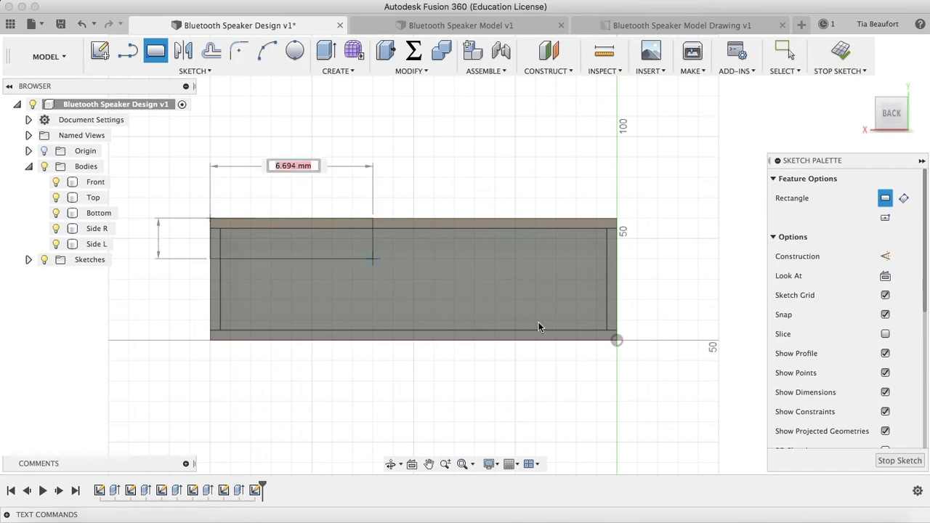
click(617, 339)
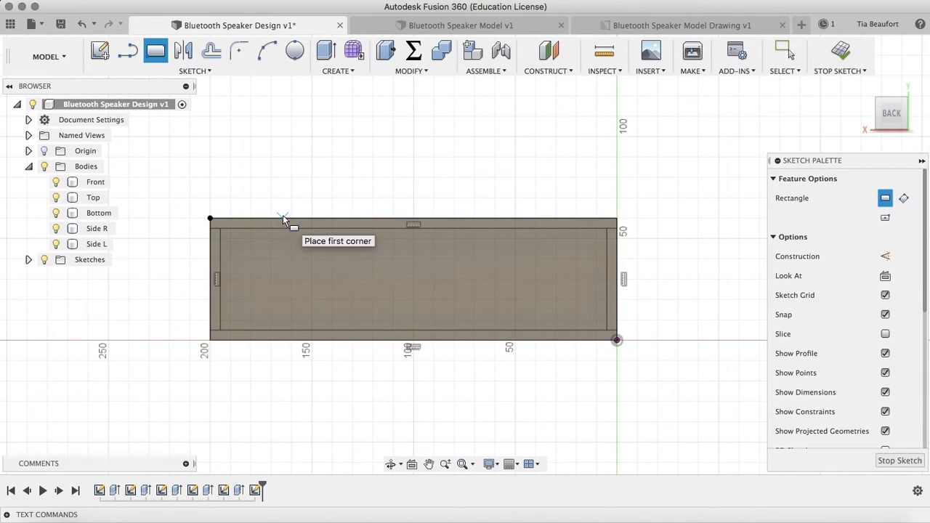
Start an extrusion of the back sketch, selecting both the large opening profile and the narrow strip along the Top panel's edge
click(327, 52)
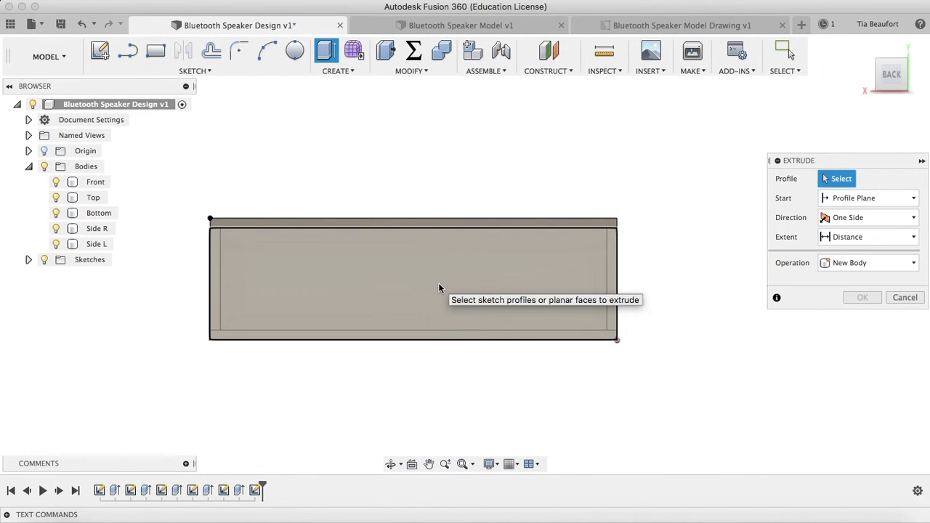
mouse_move(891, 67)
mouse_down()
mouse_move(908, 86)
mouse_move(882, 62)
mouse_move(895, 67)
mouse_move(892, 53)
mouse_move(926, 47)
mouse_move(15, 58)
mouse_move(16, 78)
mouse_up()
scroll(517, 274, down, 3)
scroll(517, 274, left, 3)
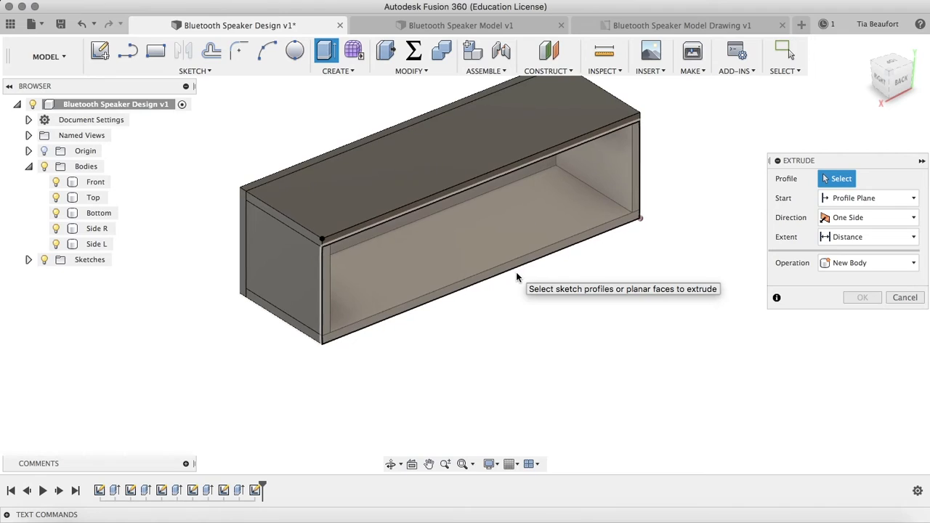
click(498, 240)
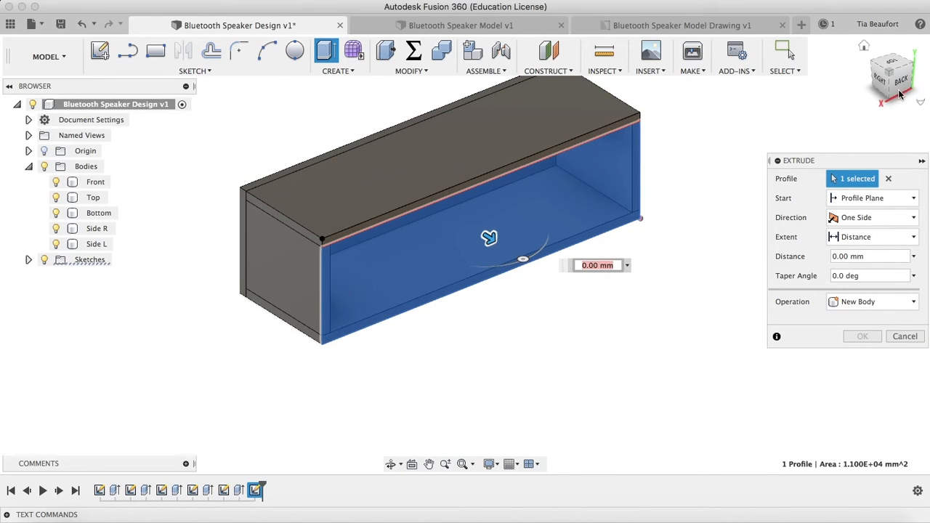
drag(891, 79, 894, 66)
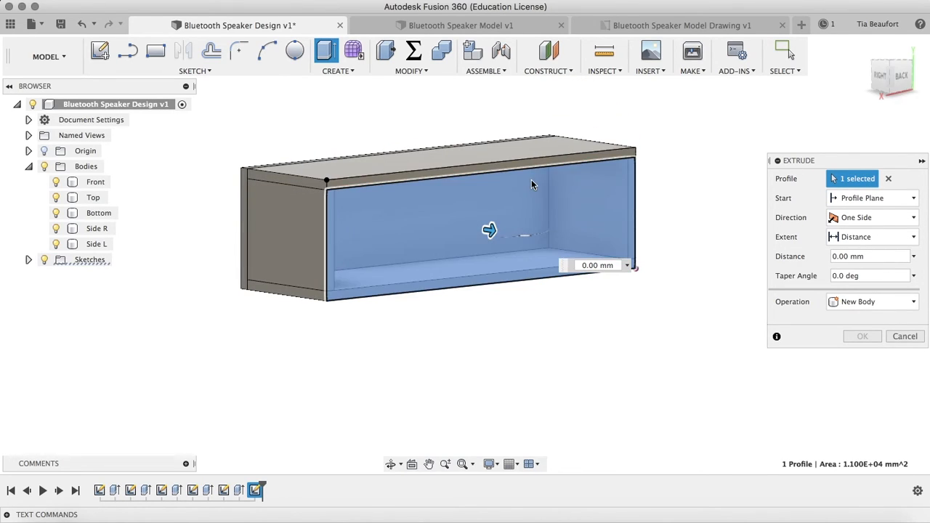
scroll(531, 179, up, 3)
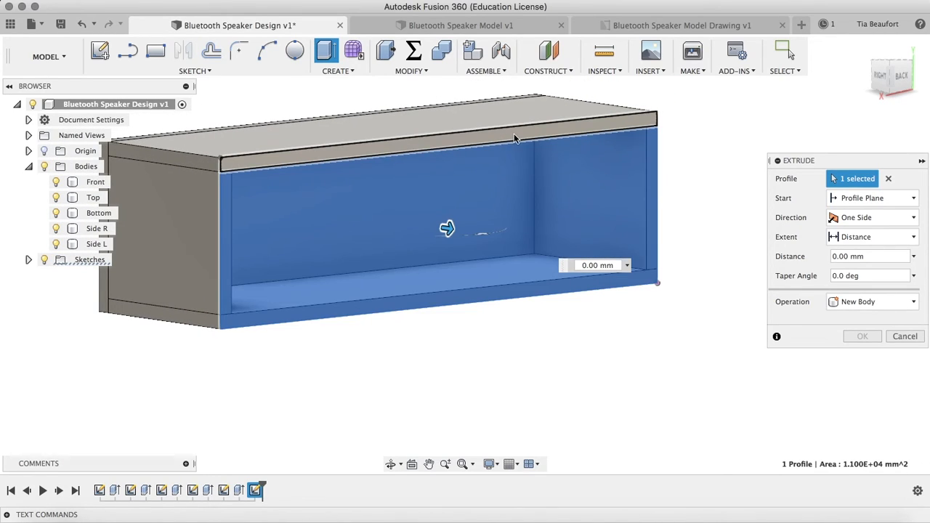
click(513, 135)
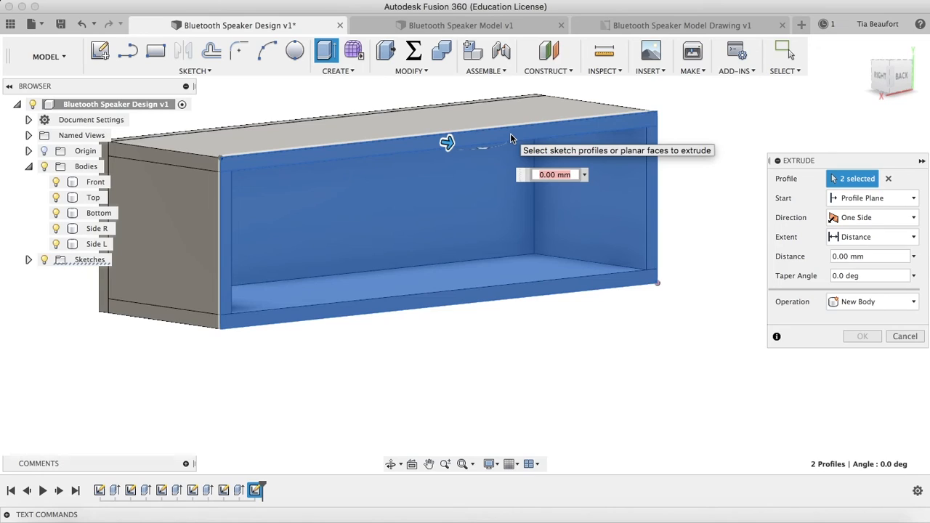
Extrude both selected back profiles outward to one side by the thickness parameter, as a new body
shift+scroll(576, 257, left, 5)
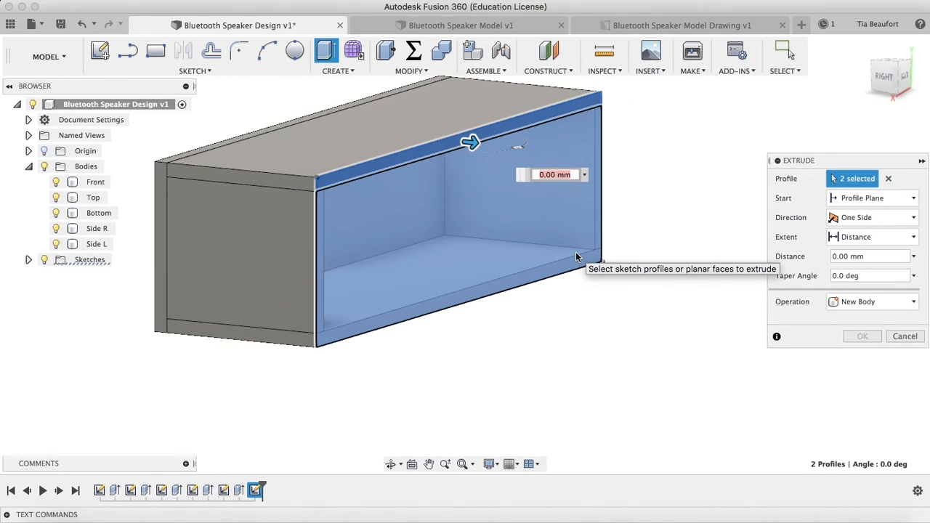
text(t)
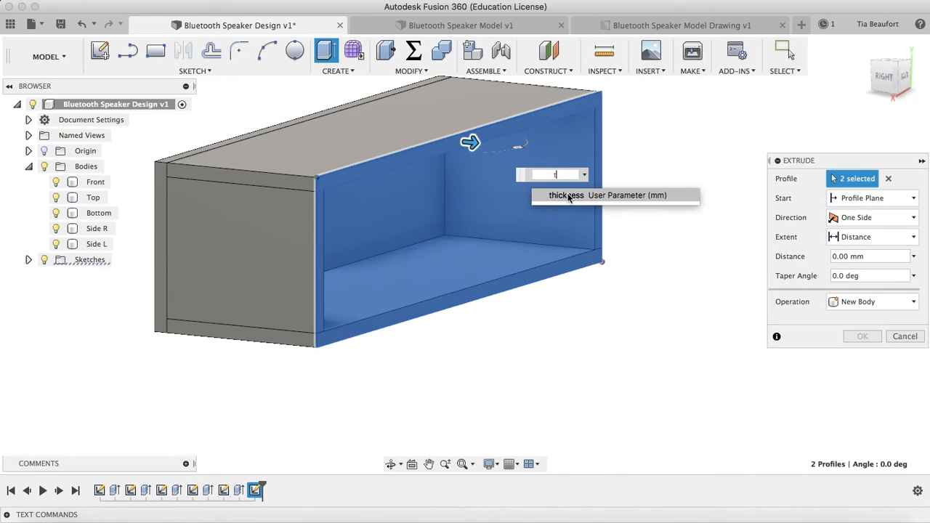
click(569, 196)
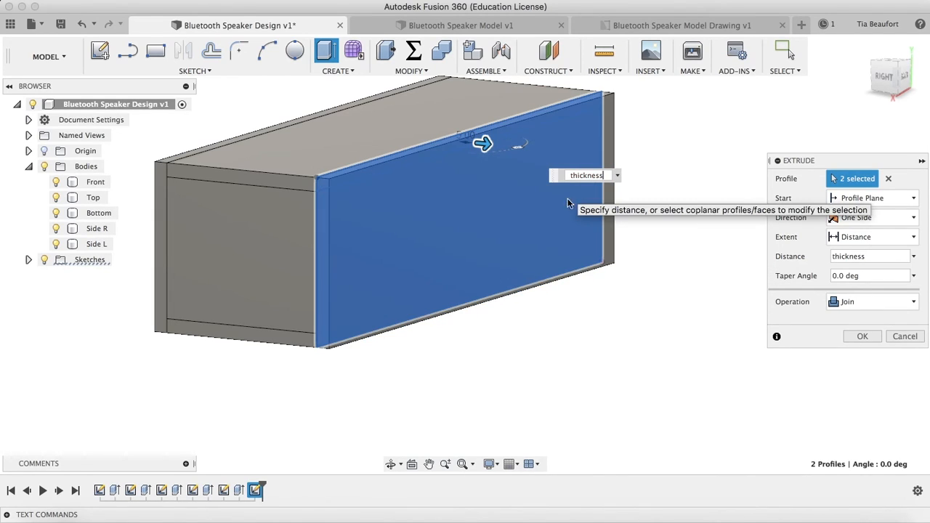
click(857, 302)
click(859, 359)
click(859, 336)
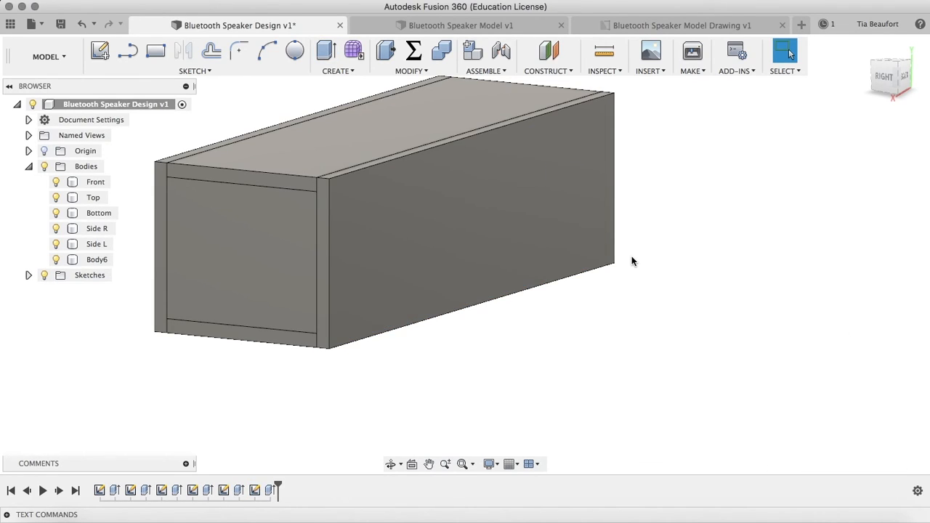
Rename the new rear panel body to "Back"
double_click(95, 259)
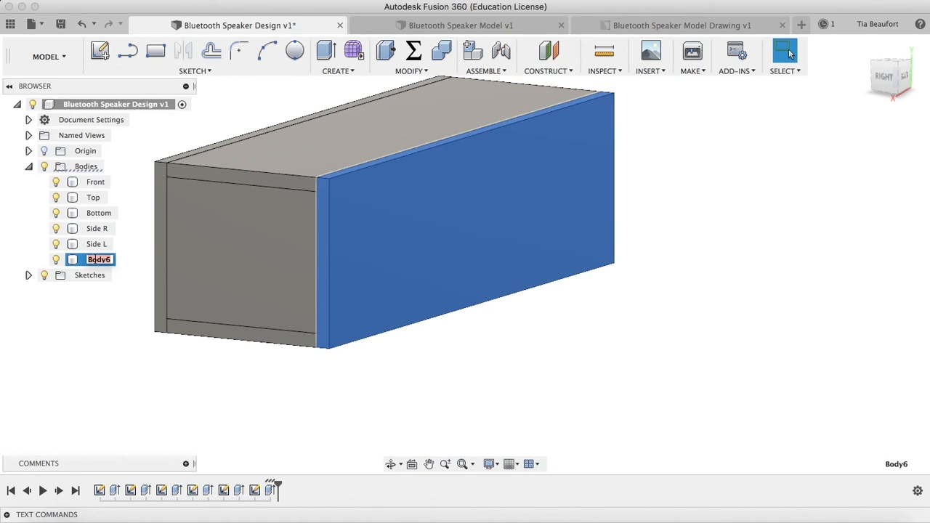
text(Back)
key(Return)
click(813, 189)
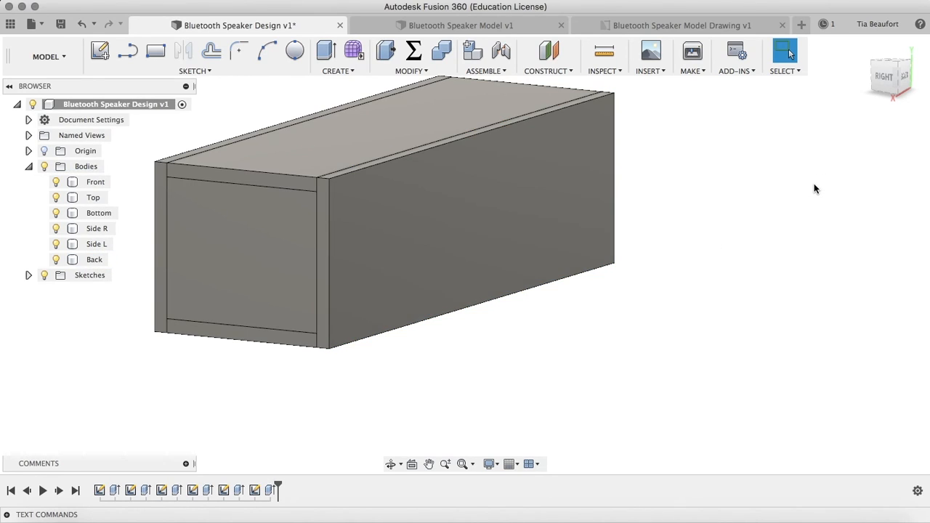